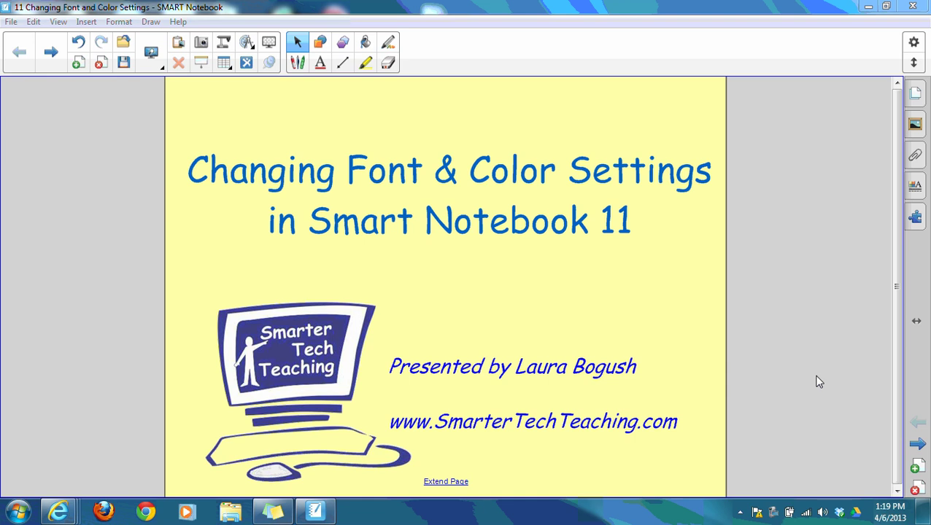
- Advance from the title page to the Pen Settings page
click(51, 54)
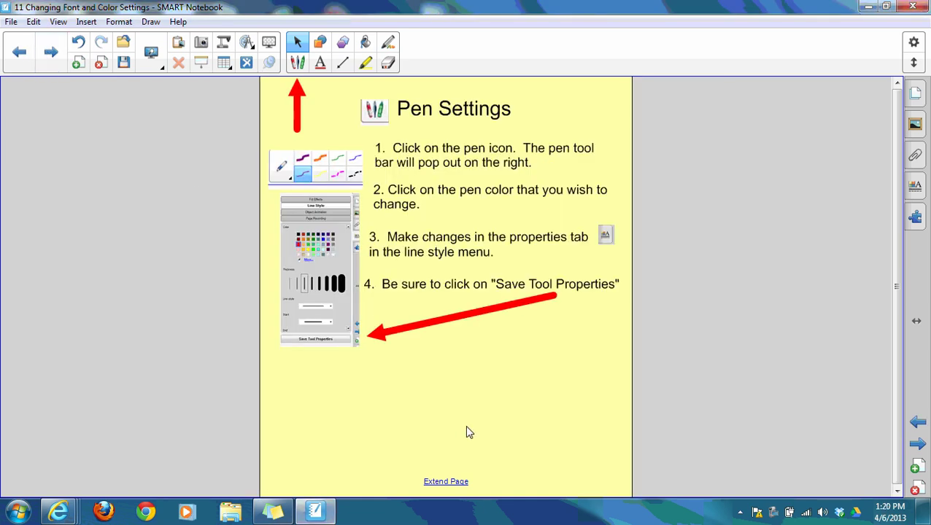
- Activate the Pens tool to bring up the pen colour and line-style presets
click(298, 64)
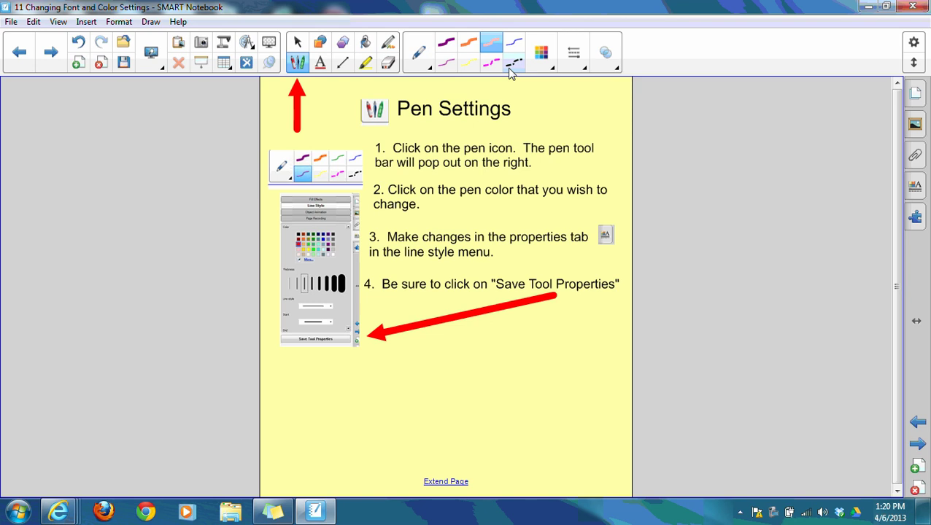
- Scribble with the purple pen, then switch the pen colour to red and scribble to its left
click(446, 42)
mouse_move(436, 378)
mouse_down()
mouse_move(489, 410)
mouse_move(555, 429)
mouse_up()
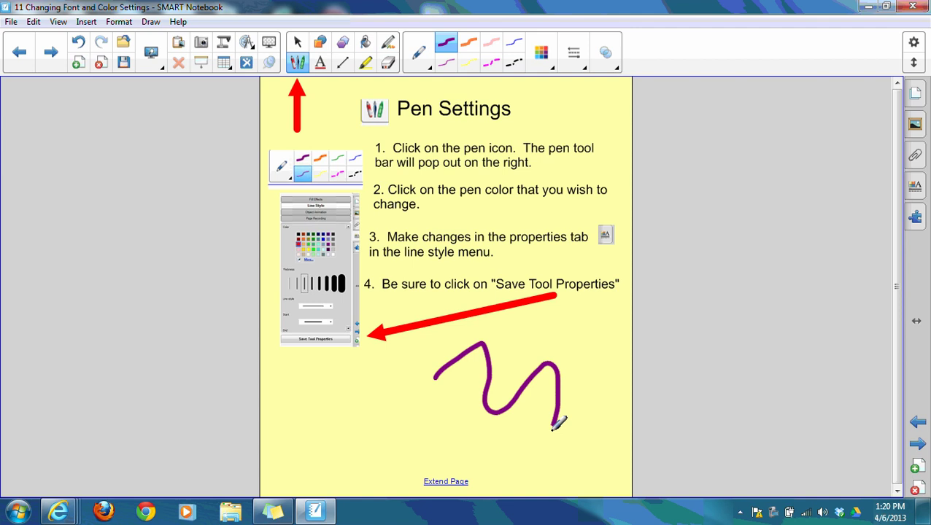
click(539, 55)
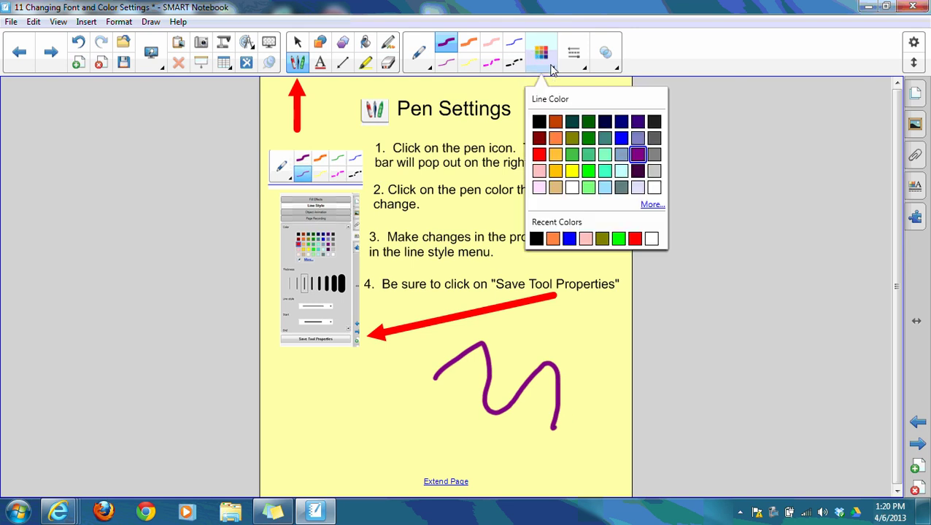
click(541, 154)
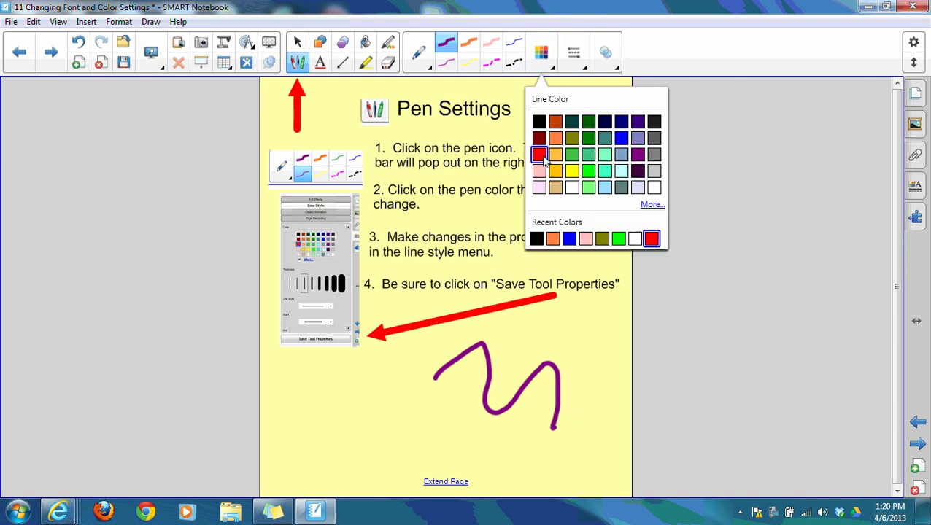
click(312, 403)
mouse_move(312, 403)
mouse_down()
mouse_move(416, 414)
mouse_move(480, 438)
mouse_up()
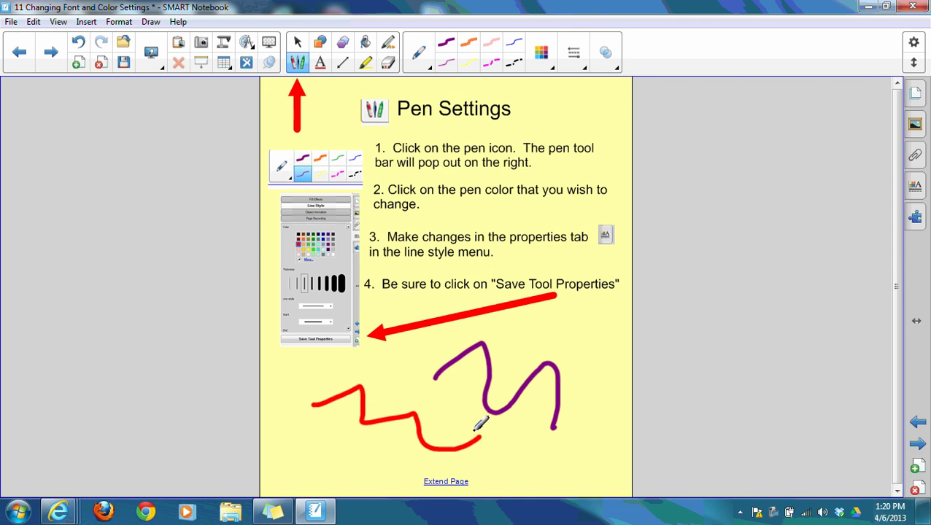
- Select the purple pen and show its Line Style properties
click(452, 49)
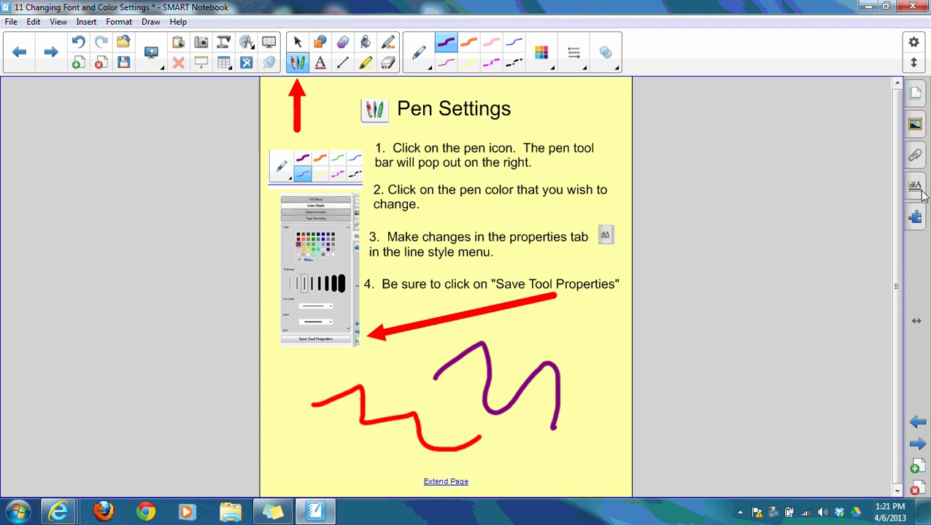
click(916, 187)
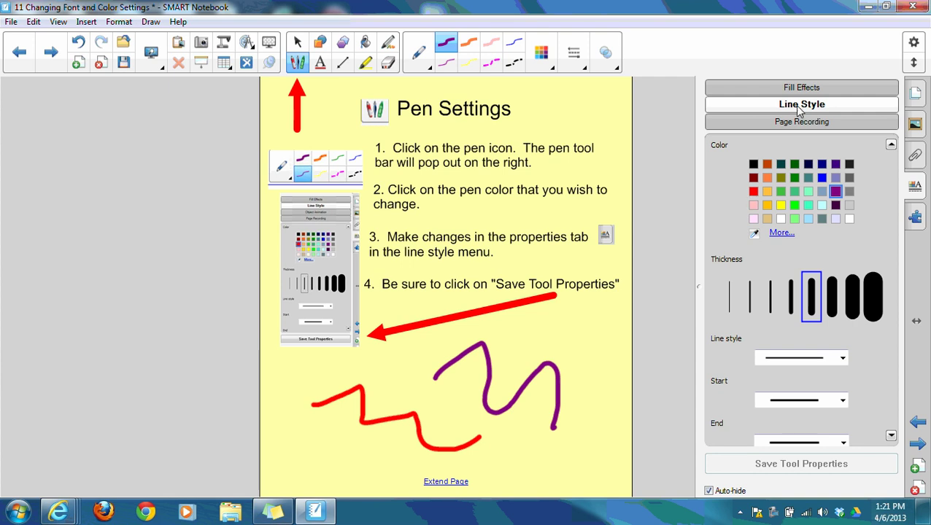
- Set the pen to pink with the fourth, thinner thickness and plain solid line, start and end
click(755, 207)
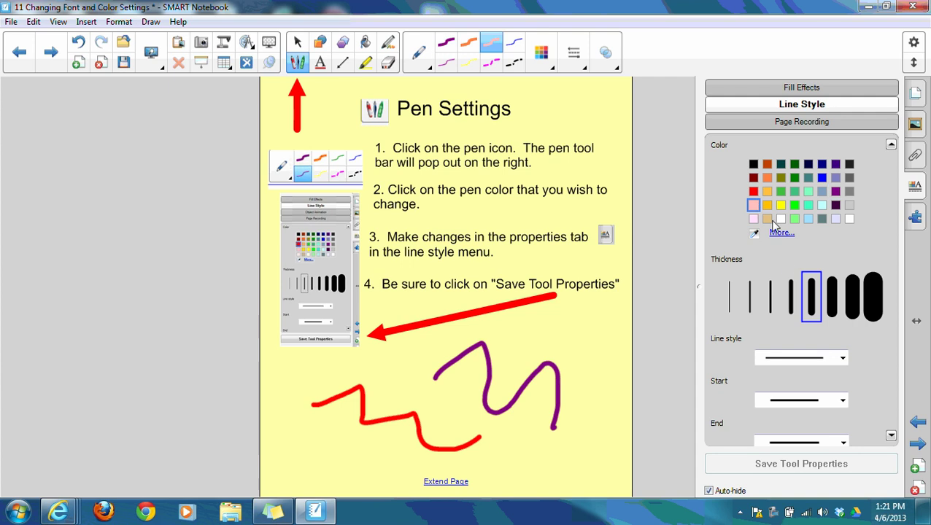
click(796, 318)
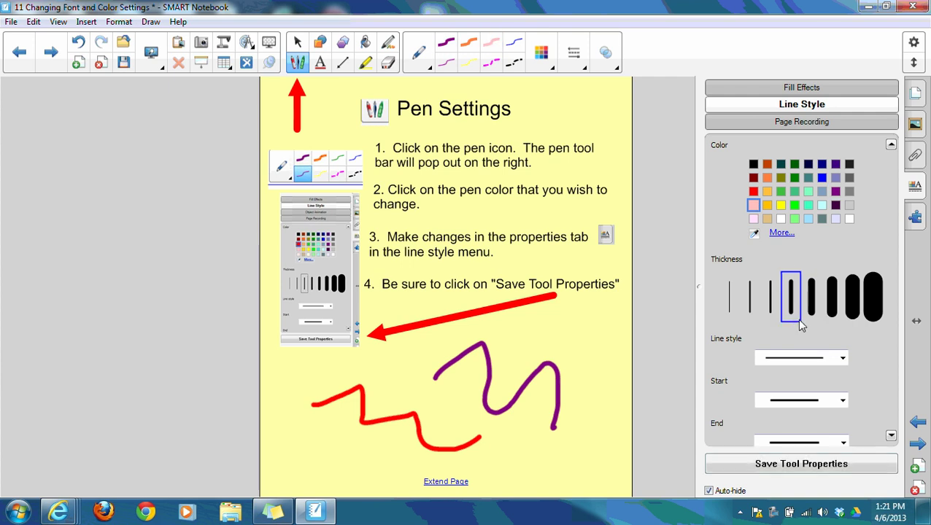
click(843, 359)
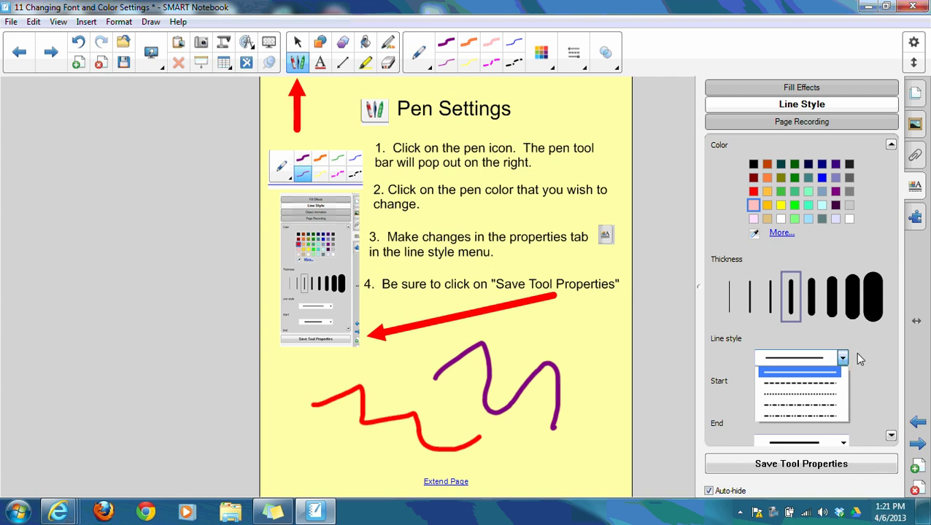
click(892, 436)
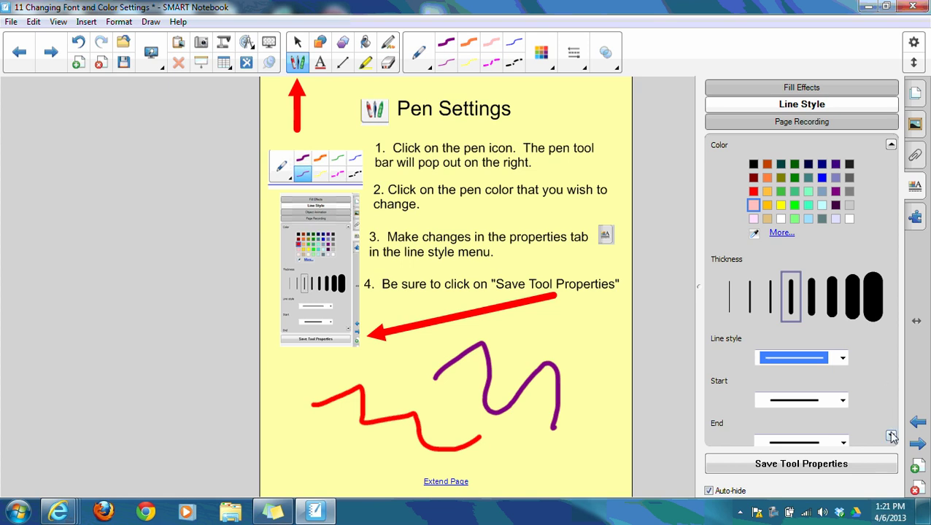
click(891, 436)
click(843, 392)
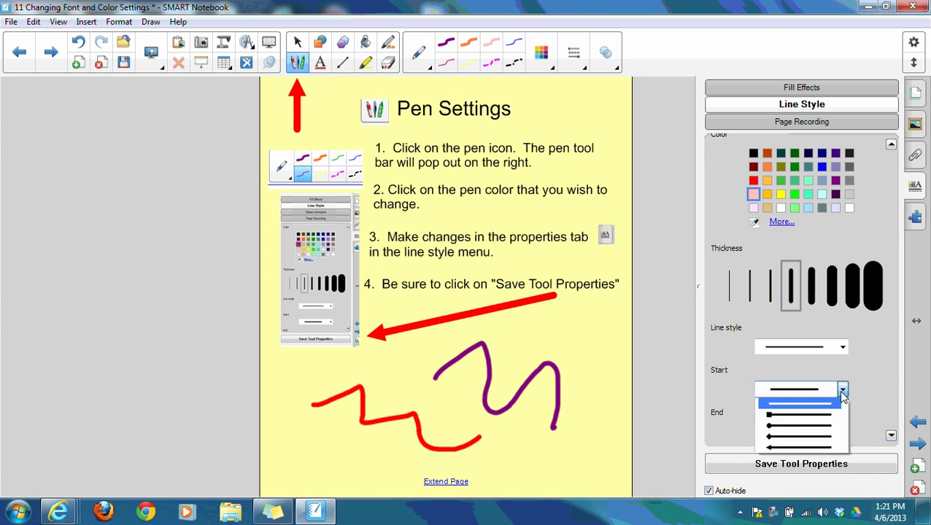
click(843, 392)
click(842, 433)
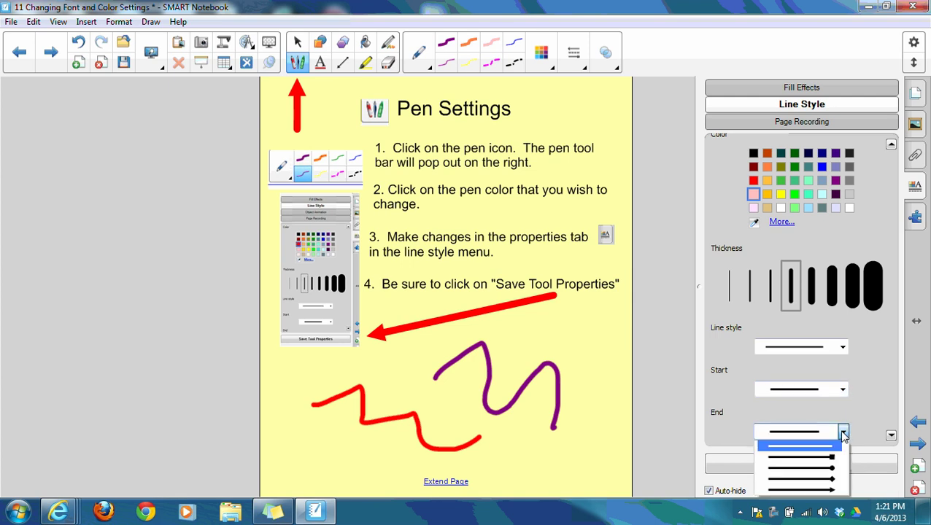
click(868, 385)
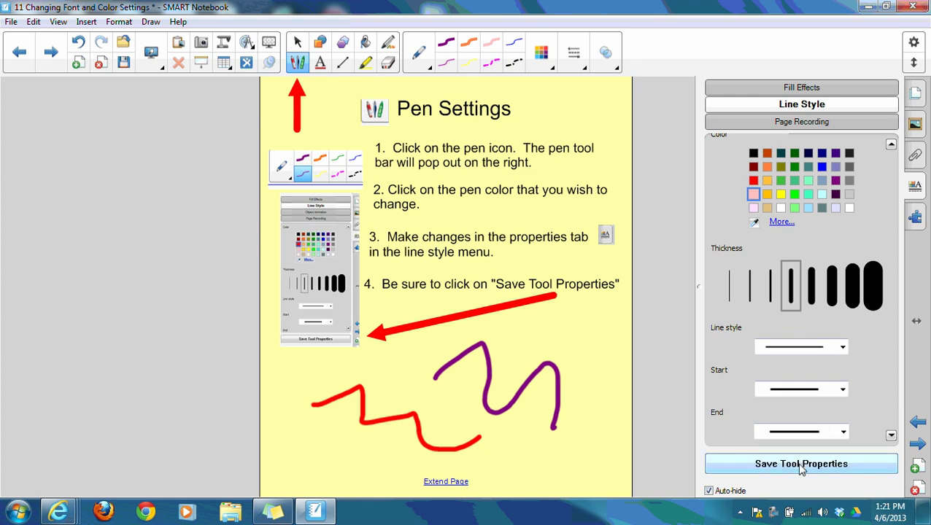
- Save these as the pen's default and draw a light pink test stroke across the page
click(802, 465)
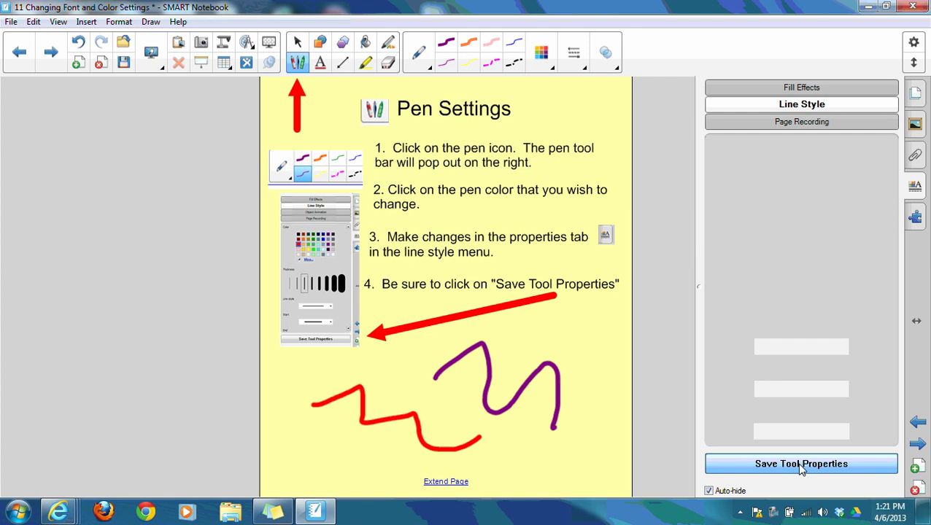
click(493, 48)
mouse_move(309, 374)
mouse_down()
mouse_move(382, 376)
mouse_move(443, 351)
mouse_move(575, 359)
mouse_up()
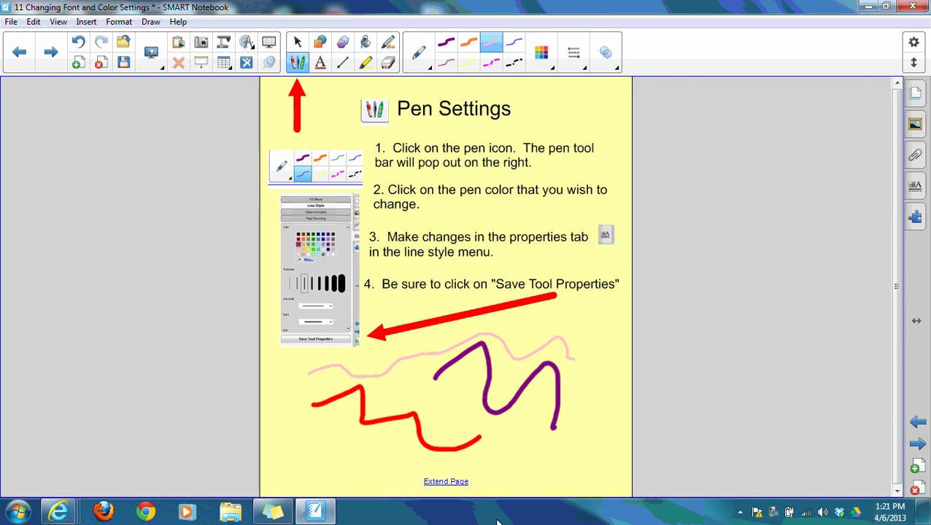
- On the Line Settings page, select the Lines tool with green as its colour
click(51, 52)
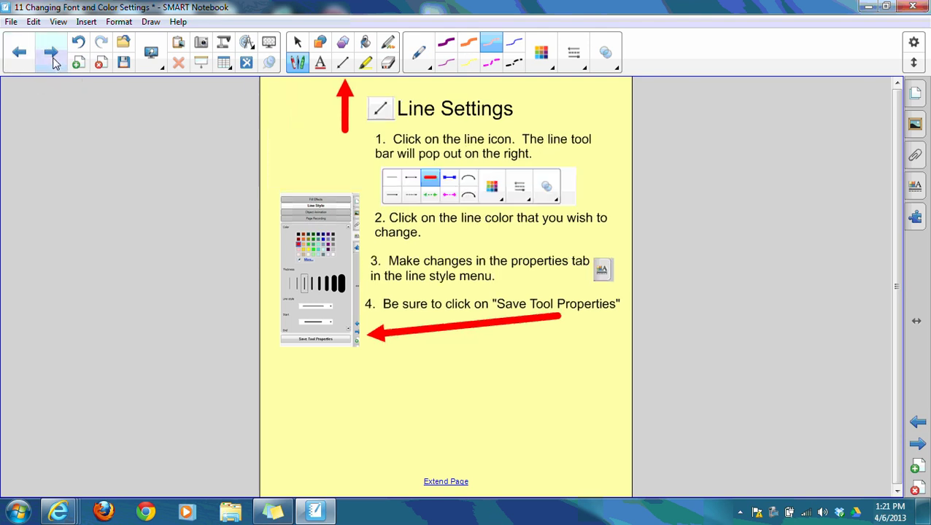
click(341, 65)
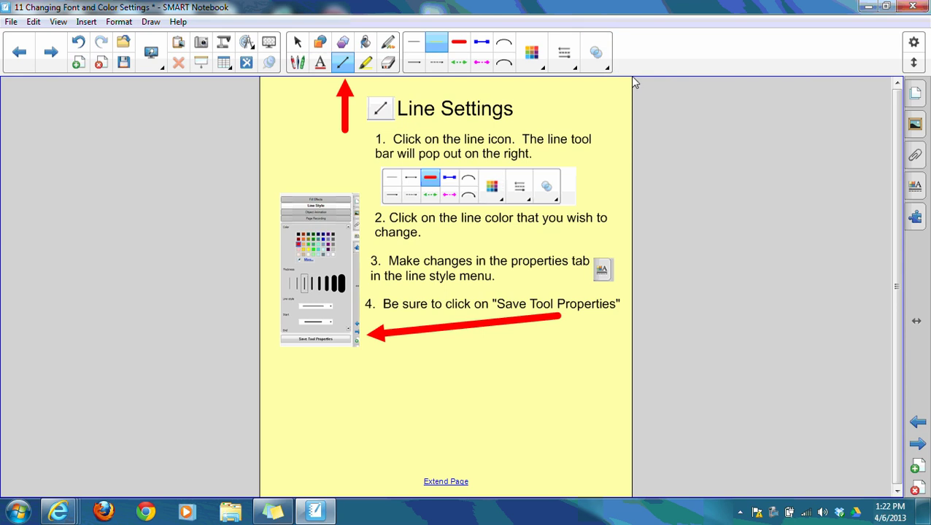
click(542, 69)
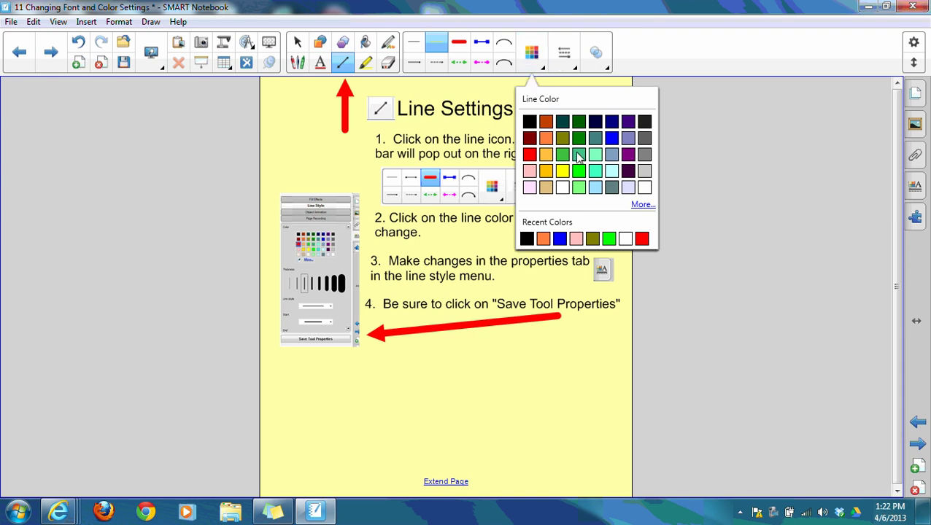
click(578, 154)
- Draw three crossing green lines: horizontal, near-vertical and diagonal
drag(318, 391, 560, 394)
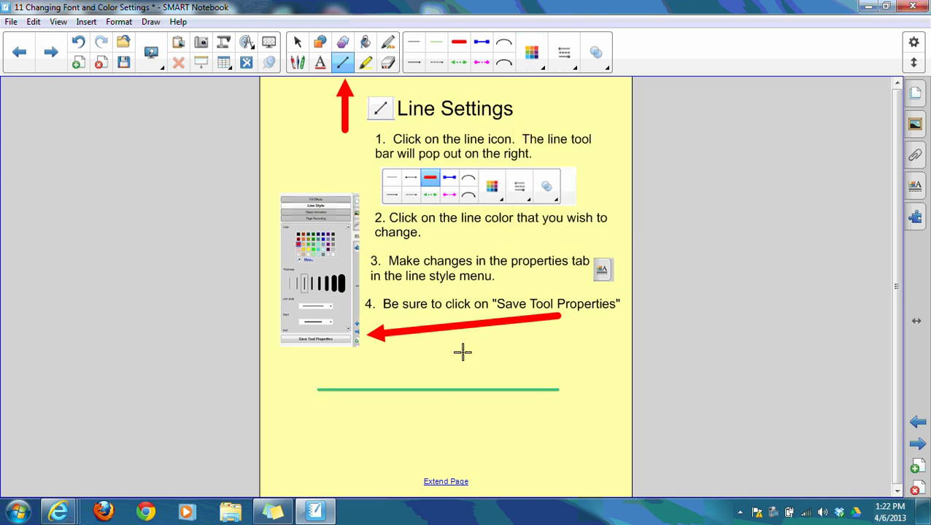
drag(461, 352, 442, 456)
drag(357, 421, 547, 342)
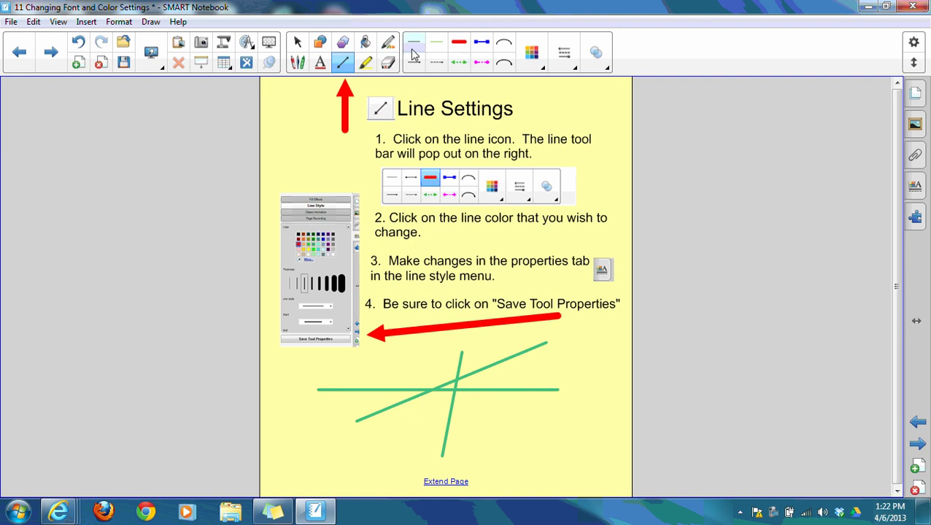
- Customise the thin line style to blue with a thicker line and save it as default
click(437, 43)
click(915, 188)
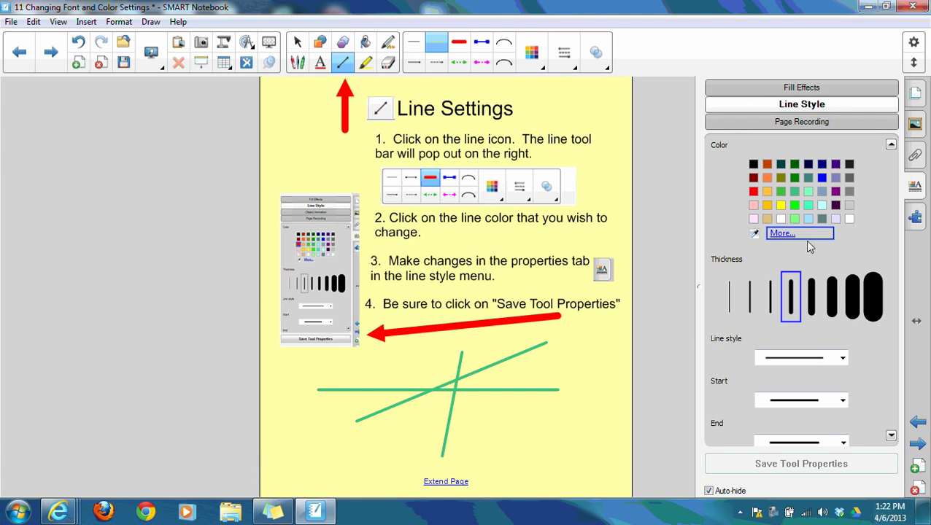
click(823, 180)
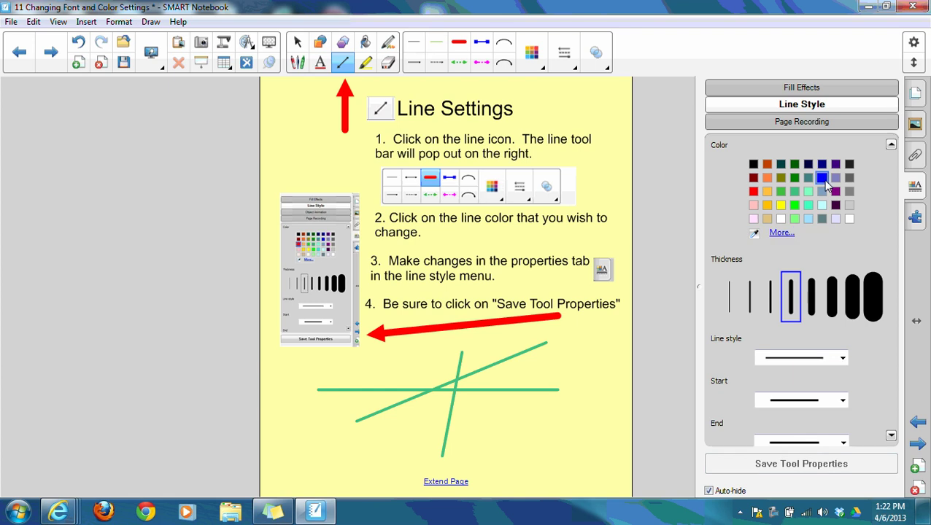
click(833, 315)
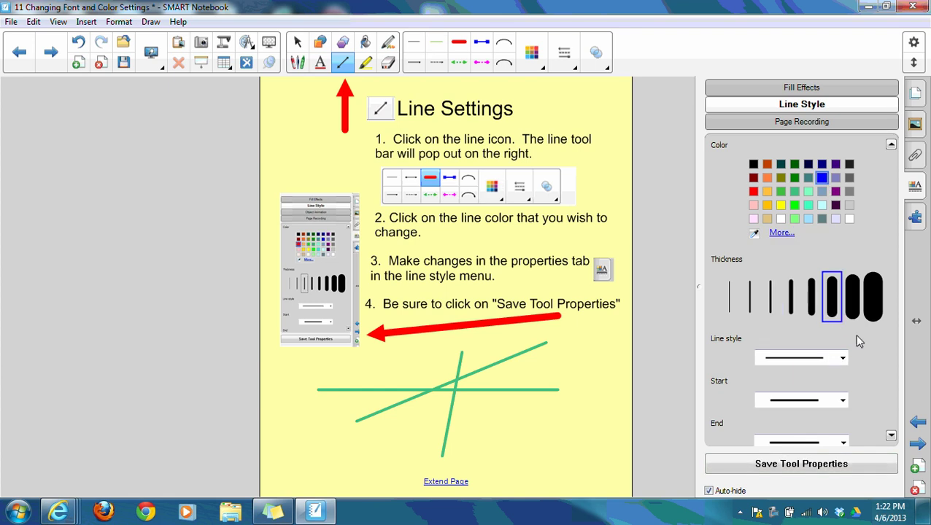
click(891, 436)
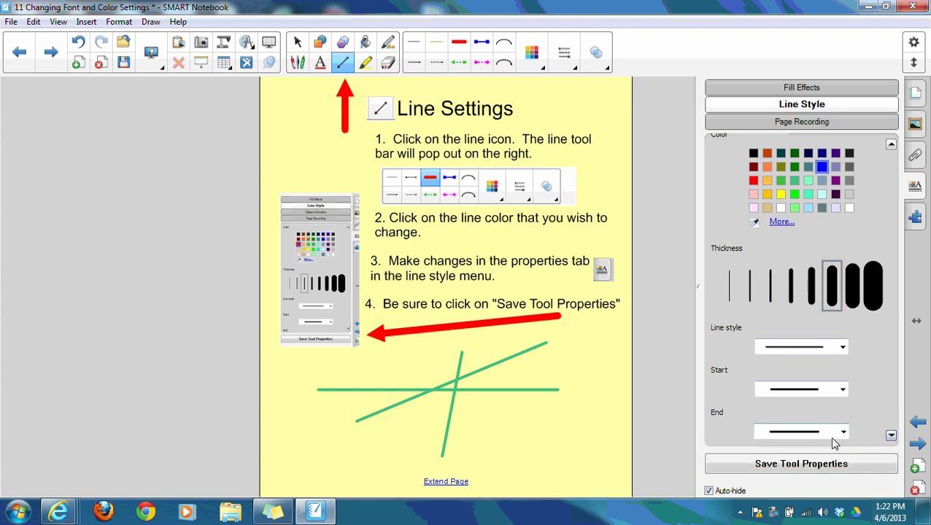
click(810, 470)
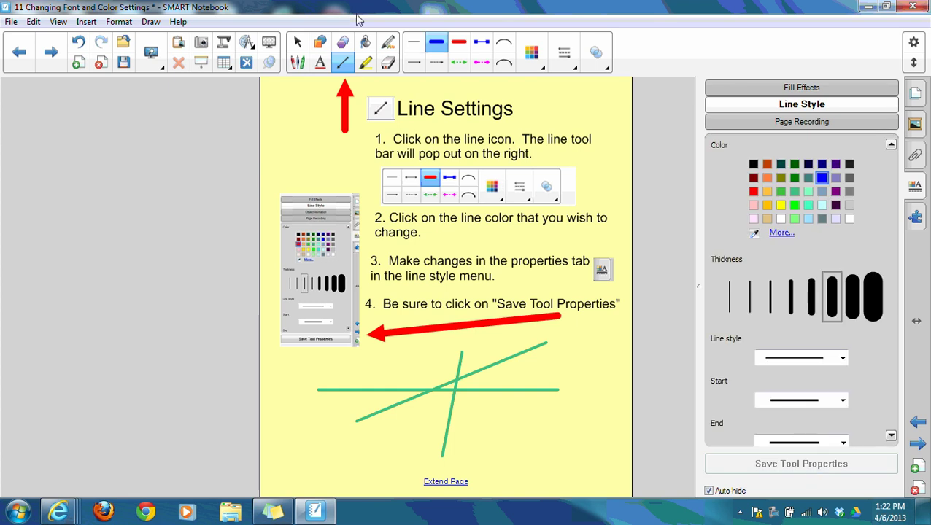
- Draw three thick blue lines, two horizontal and one vertical, over the green ones
click(434, 45)
drag(312, 358, 502, 368)
drag(387, 364, 377, 467)
drag(317, 430, 473, 416)
- Give the arrow-ended line style a custom light teal colour mixed in the Color dialog
click(486, 45)
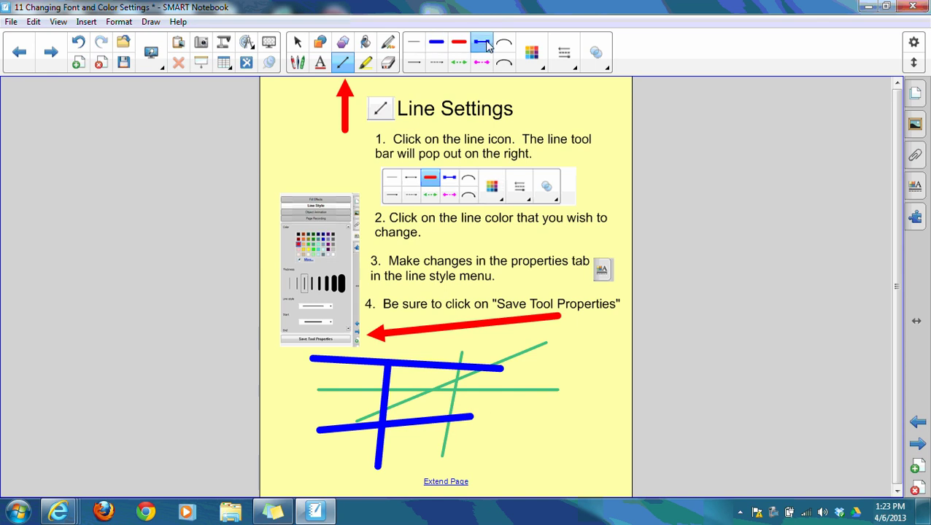
click(916, 187)
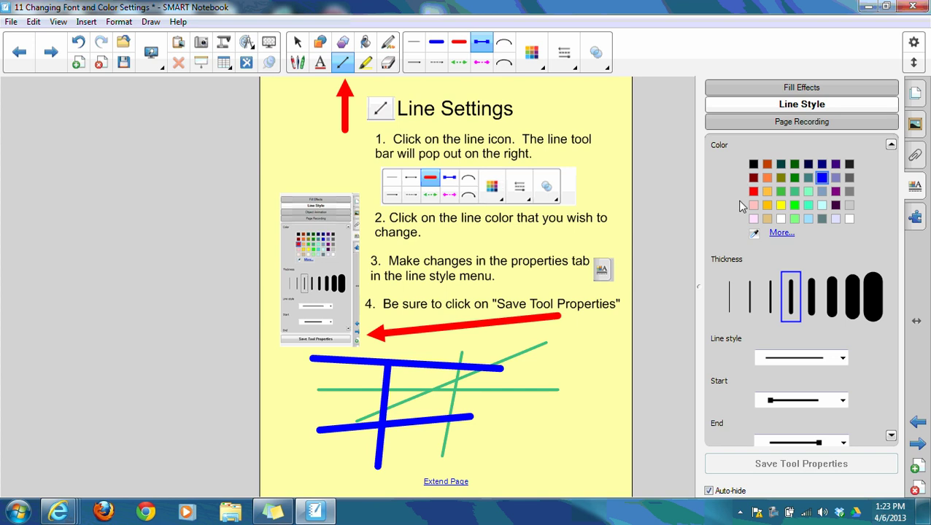
click(779, 234)
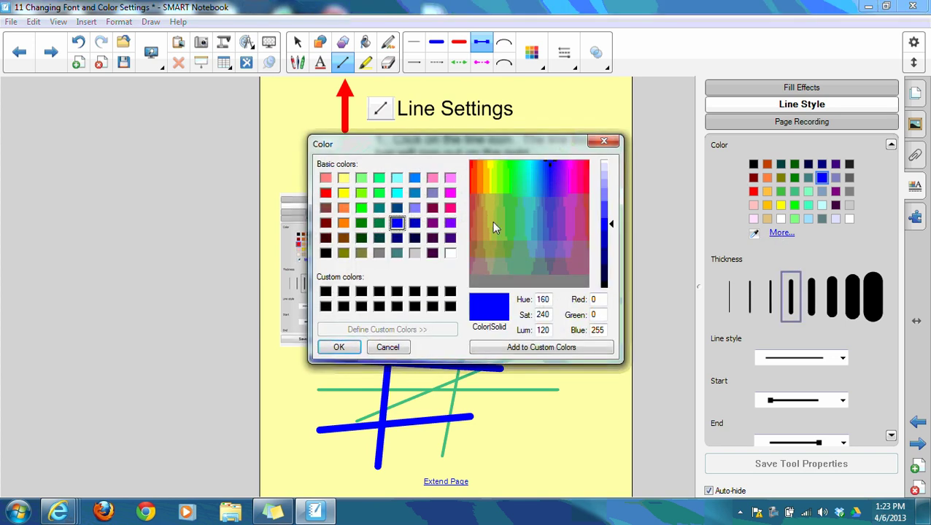
click(525, 185)
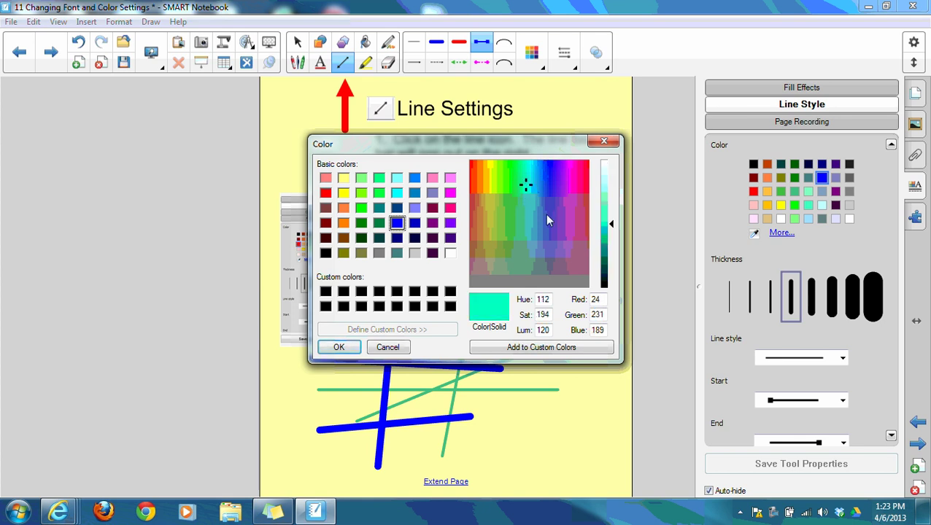
click(524, 216)
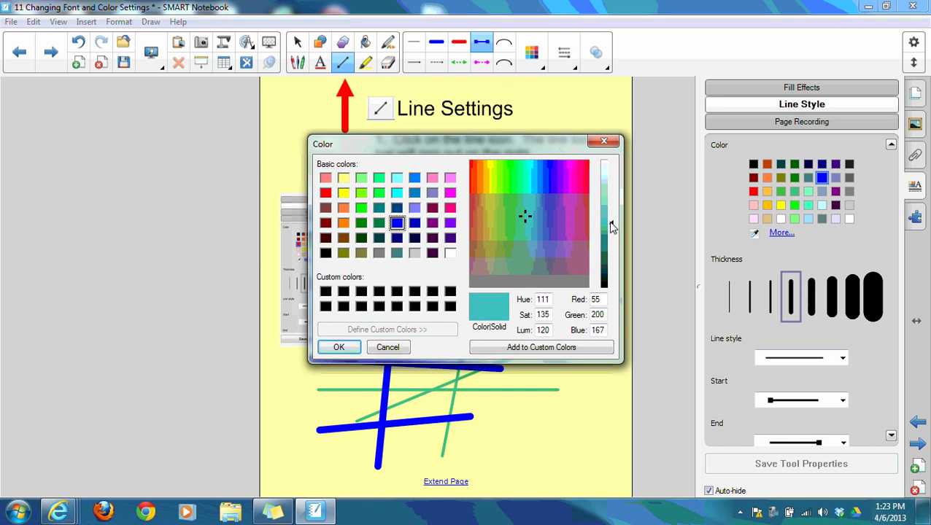
drag(612, 227, 611, 192)
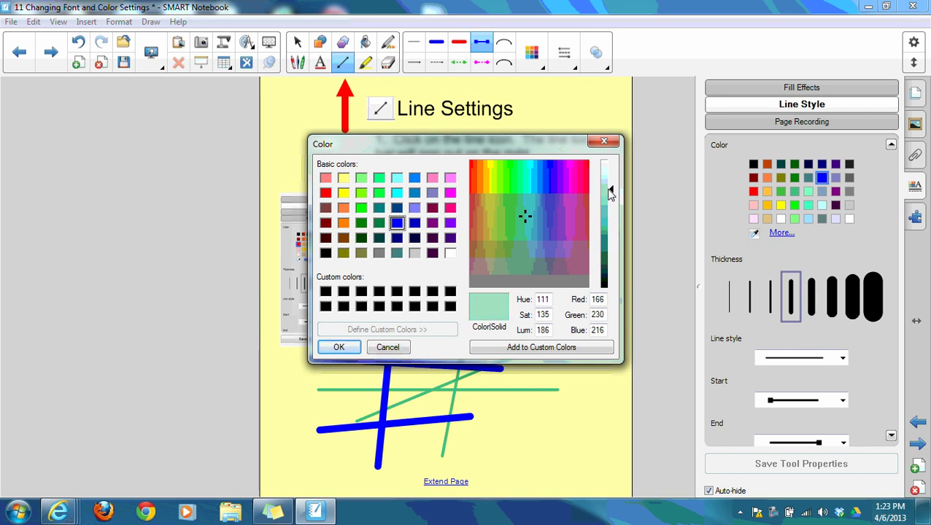
click(339, 347)
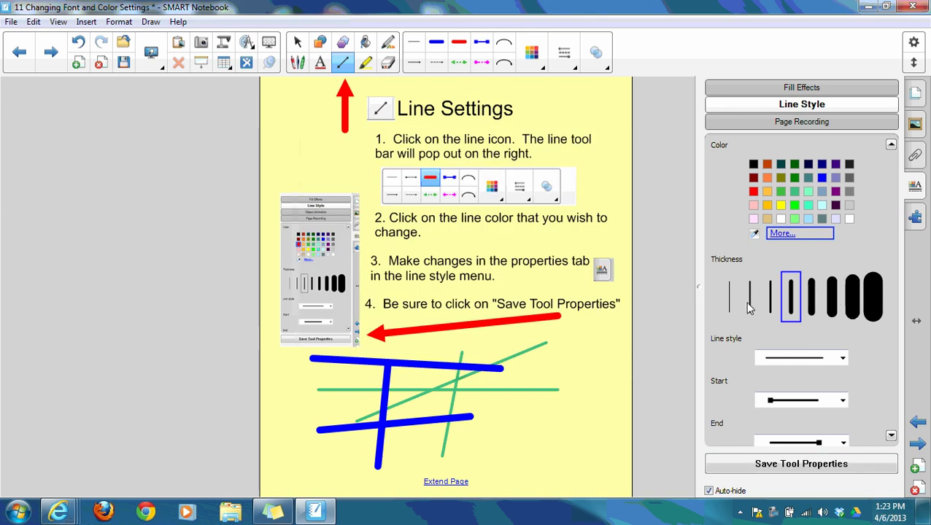
- Draw two crossing light teal lines, then move on to the Shape and Polygon Settings page
drag(560, 358, 571, 422)
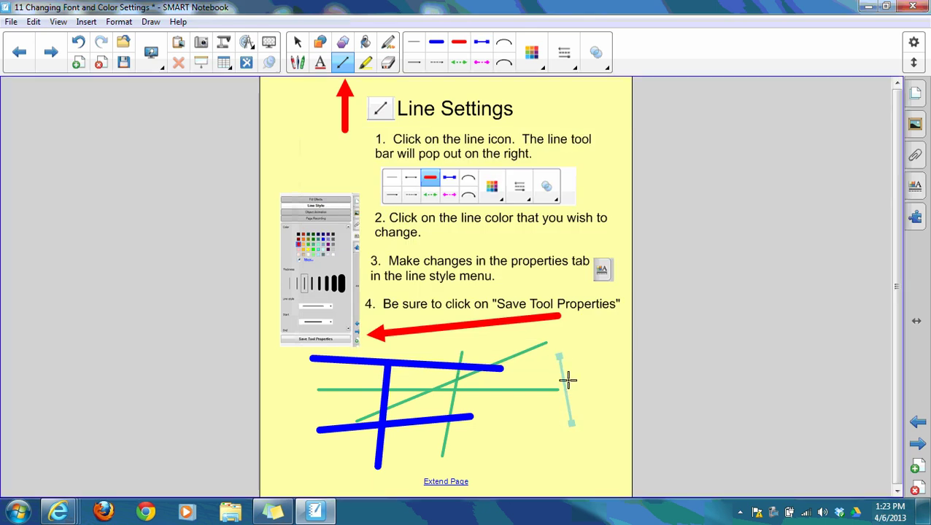
drag(516, 404, 597, 368)
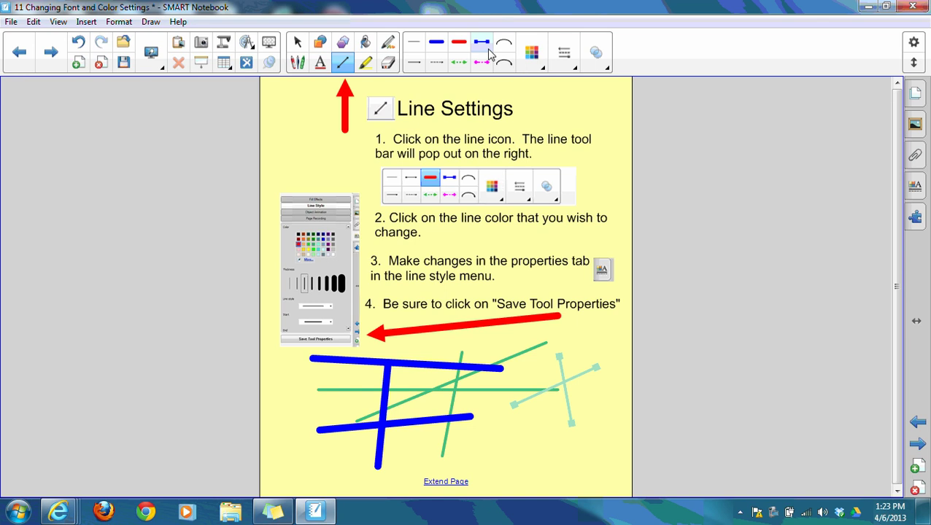
click(45, 58)
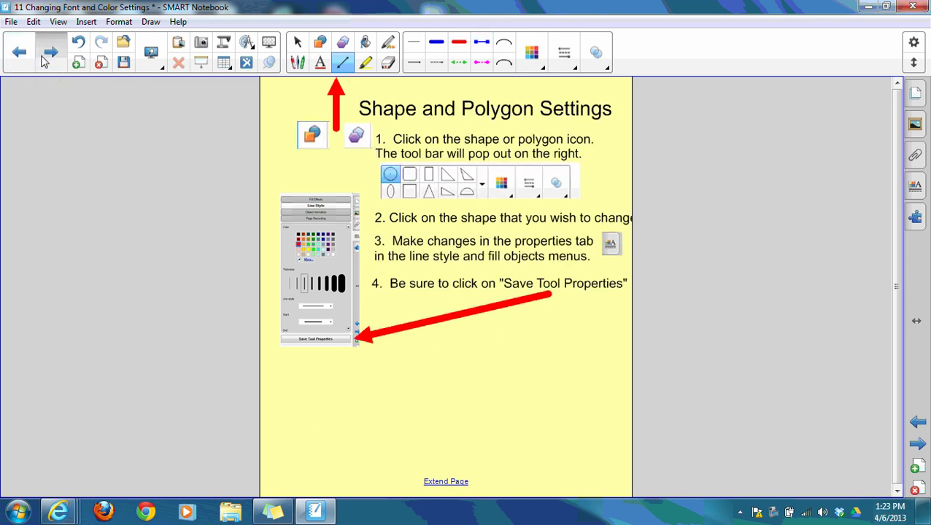
- Activate the Shapes tool, after briefly trying Regular Polygons, and choose the square from the extra shapes
click(322, 43)
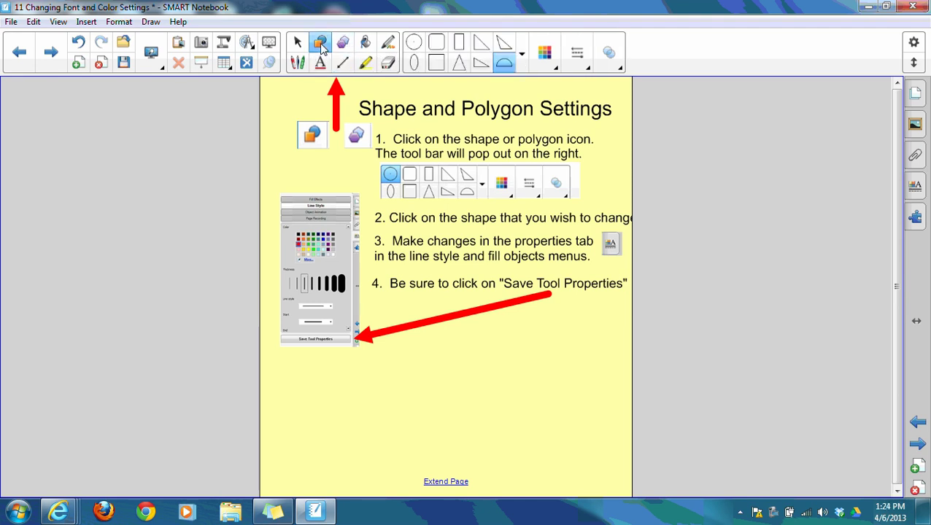
click(342, 44)
click(321, 44)
click(522, 70)
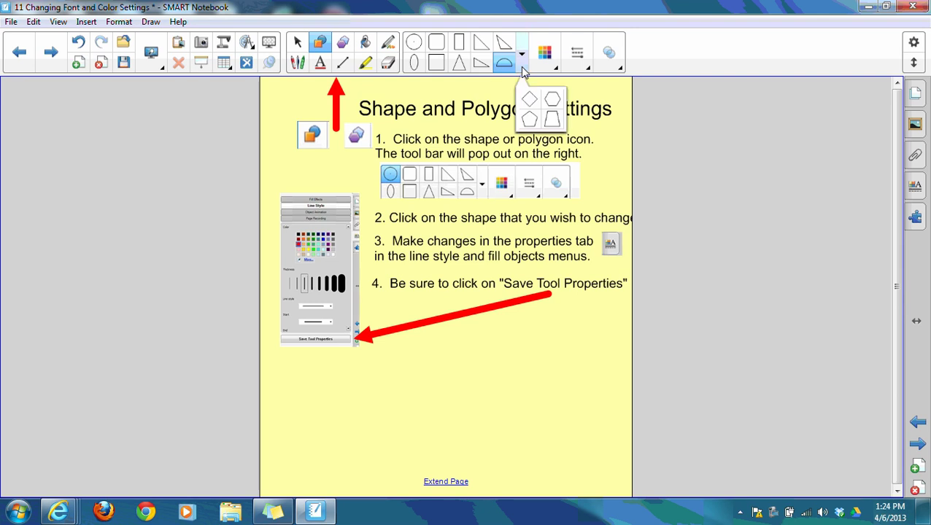
click(437, 64)
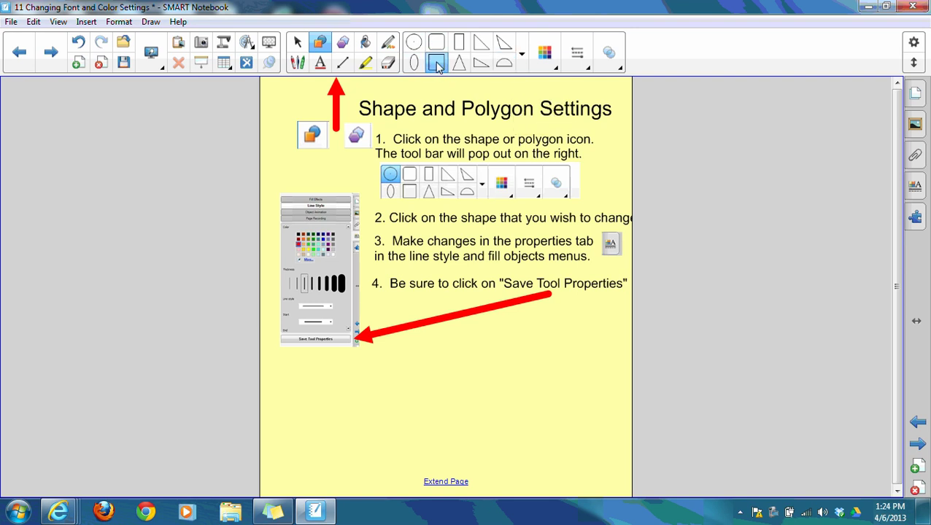
- Set the shape fill colour to red and the line colour to blue
click(558, 70)
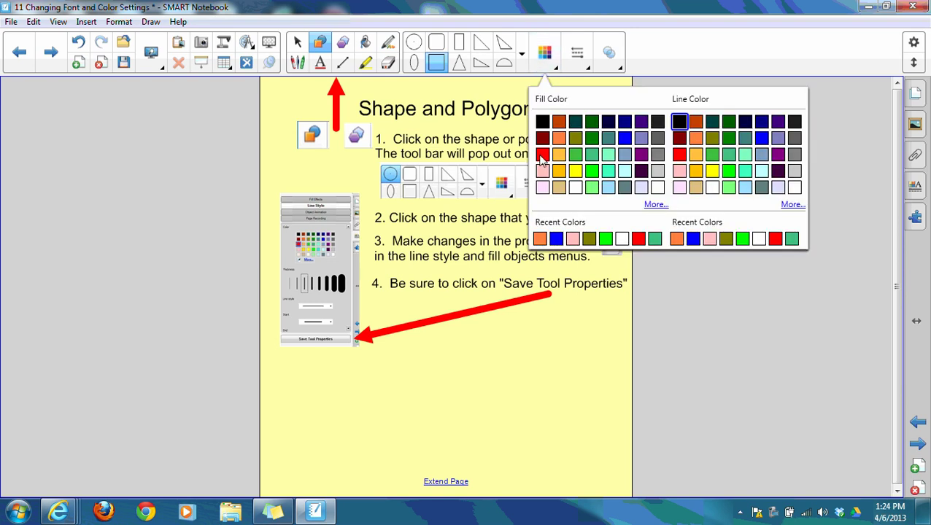
click(542, 155)
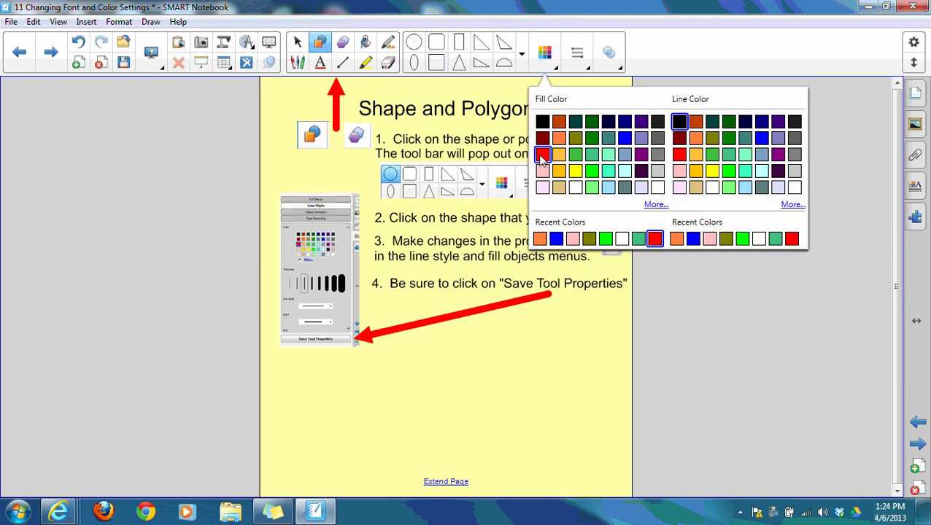
click(760, 138)
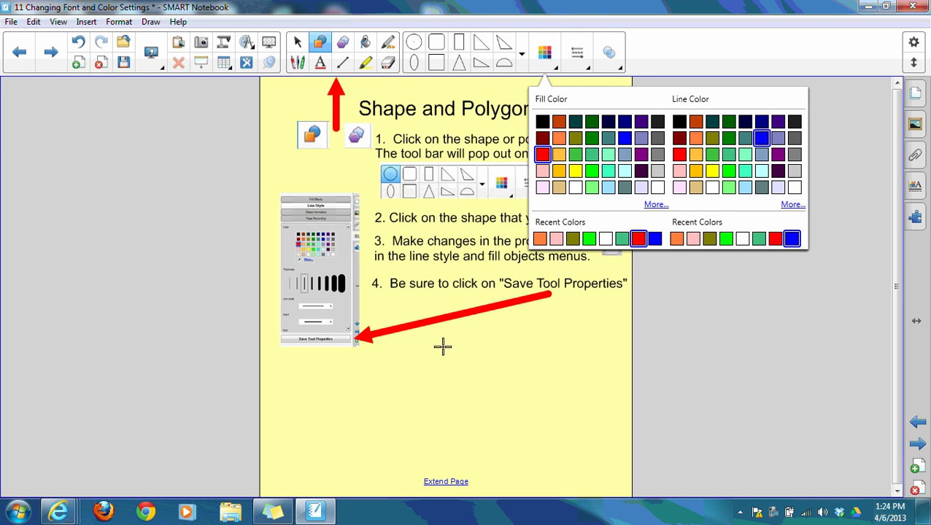
- Drag out three squares below the instructions near the bottom of the page
drag(443, 348, 540, 444)
mouse_move(336, 380)
mouse_down()
mouse_move(412, 442)
mouse_move(419, 462)
mouse_up()
drag(550, 322, 618, 390)
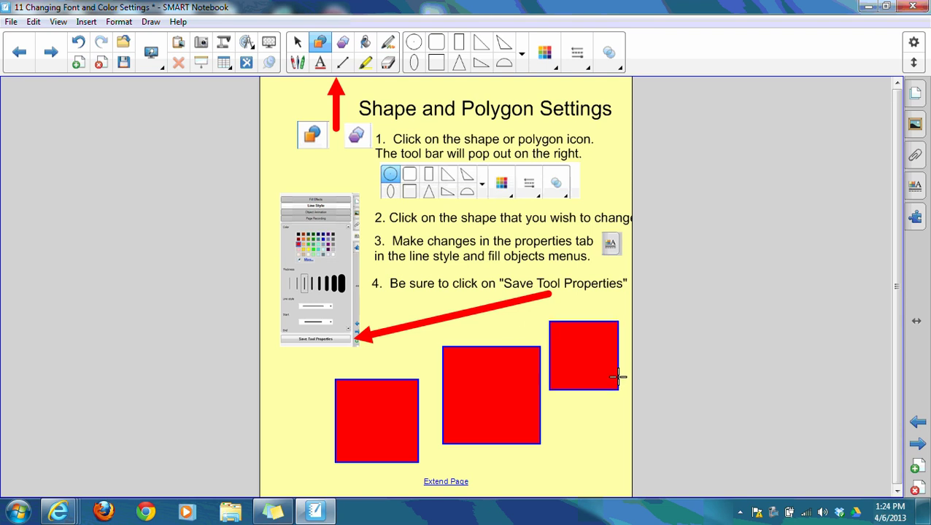
- Save a solid yellow fill and a yellow outline as the shape tool defaults
click(521, 55)
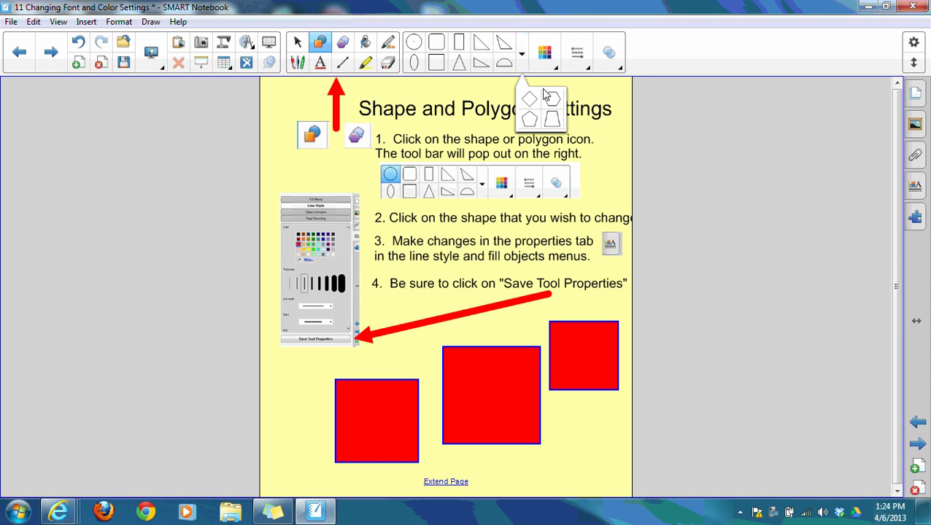
click(551, 97)
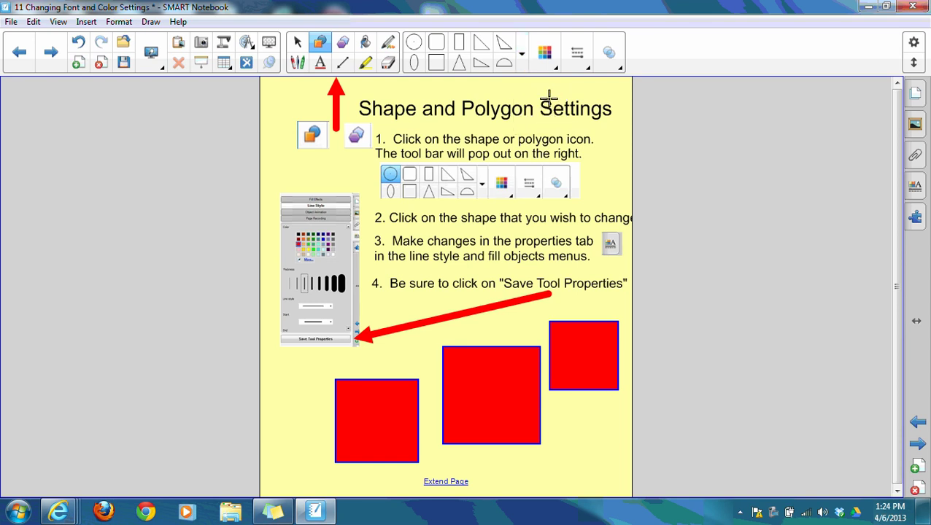
click(521, 53)
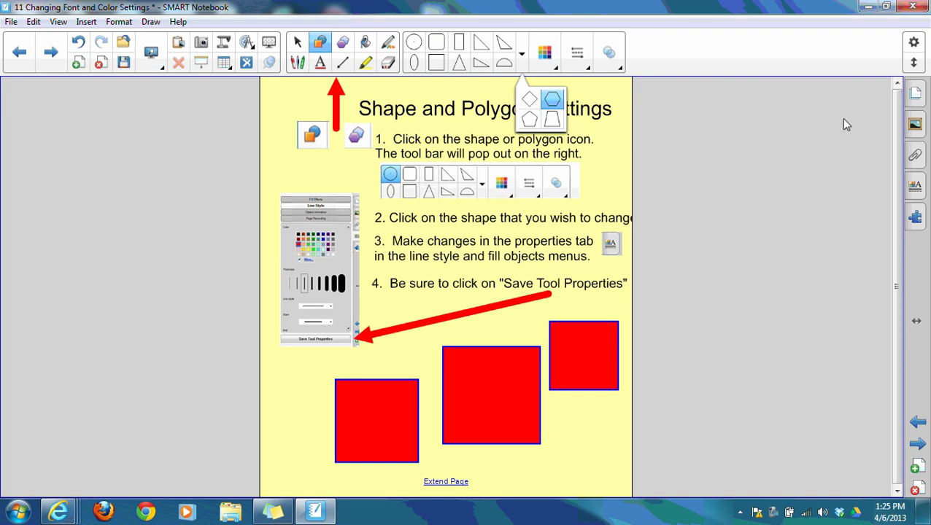
click(917, 187)
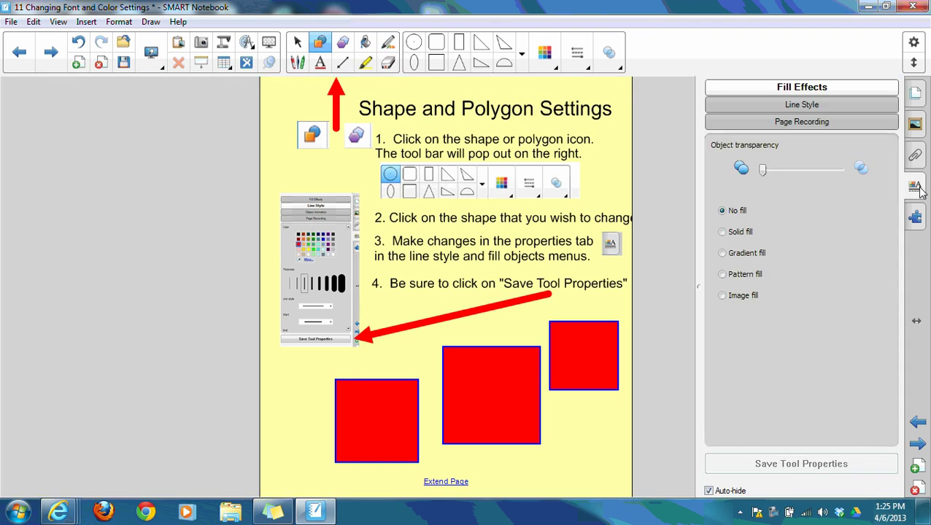
click(723, 233)
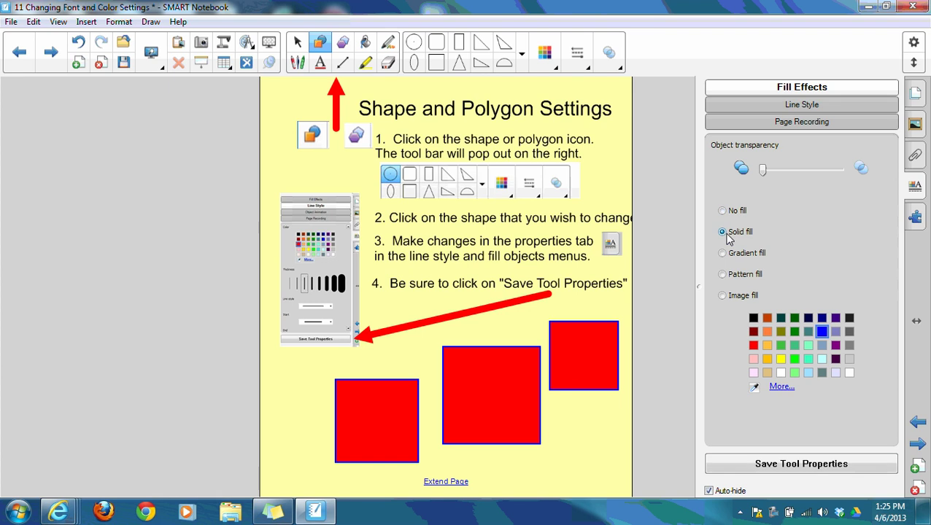
click(779, 361)
click(814, 467)
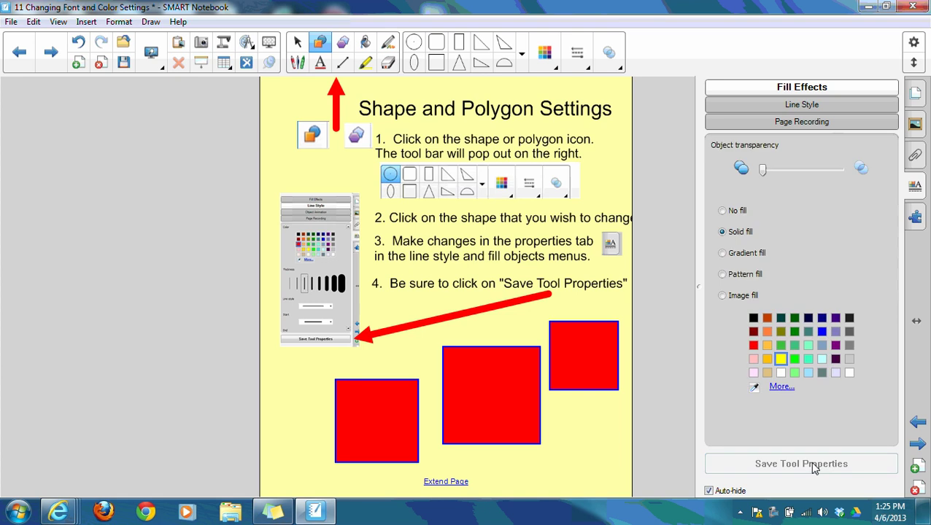
click(790, 107)
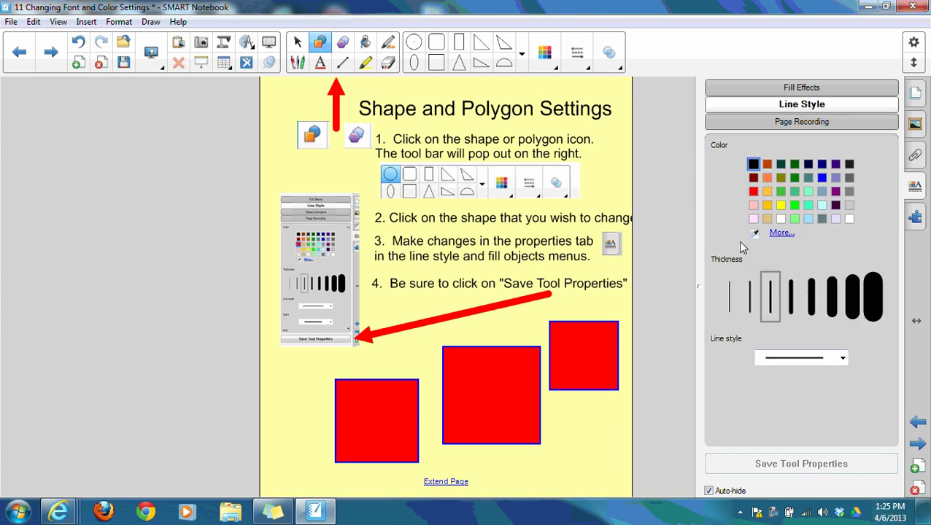
click(779, 207)
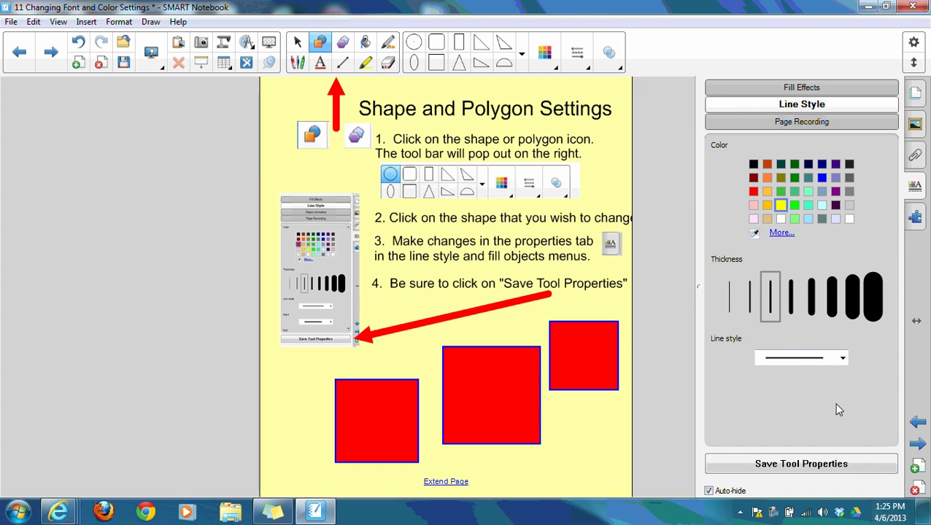
click(819, 465)
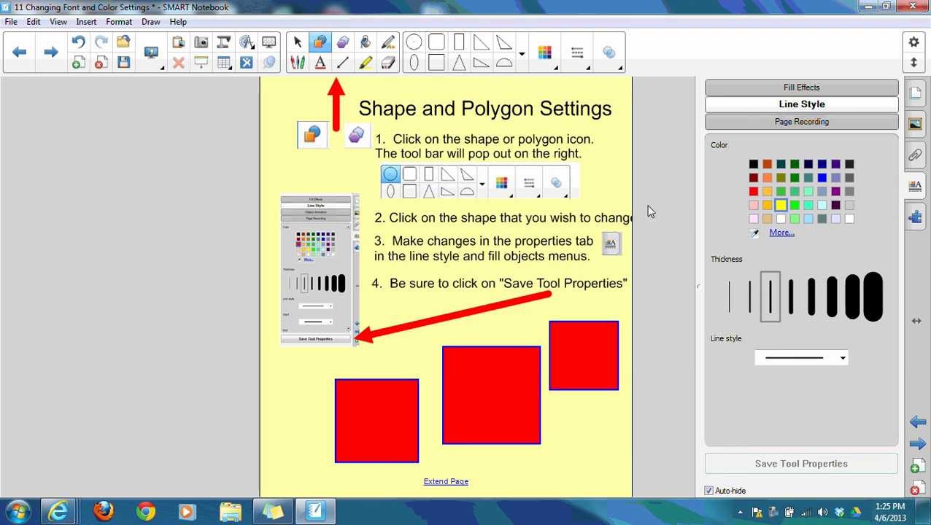
- Draw three yellow hexagons overlapping the red squares
click(522, 67)
click(540, 106)
drag(285, 367, 346, 426)
drag(390, 350, 462, 413)
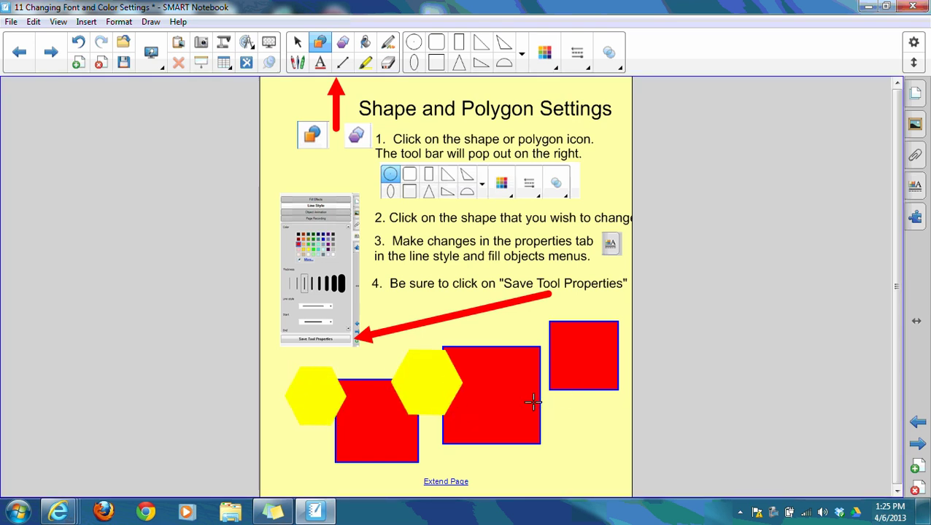
drag(522, 403, 590, 471)
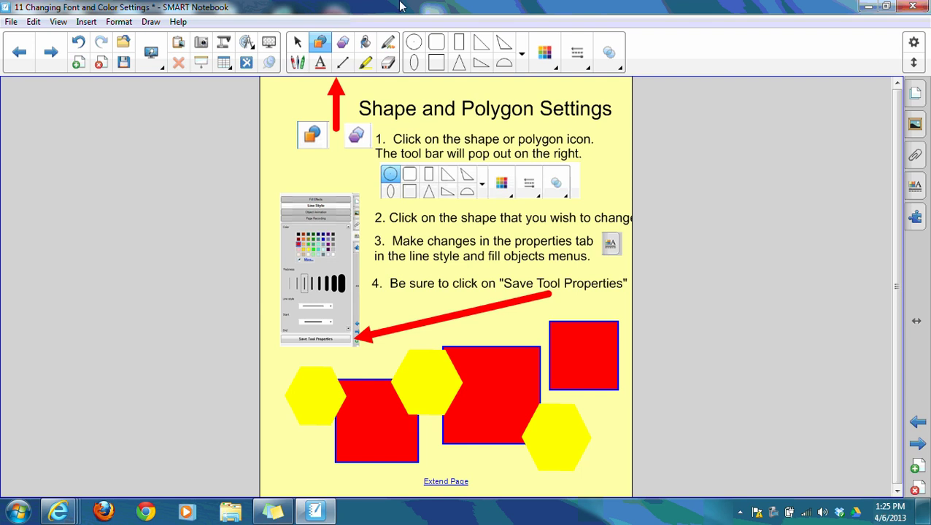
- Save a black outline colour as the shape default
click(523, 58)
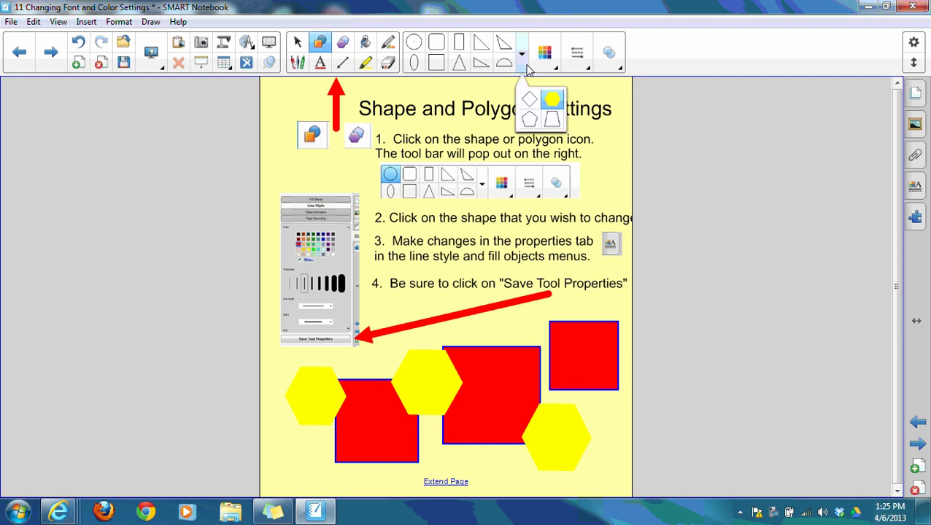
click(552, 99)
click(521, 55)
click(921, 193)
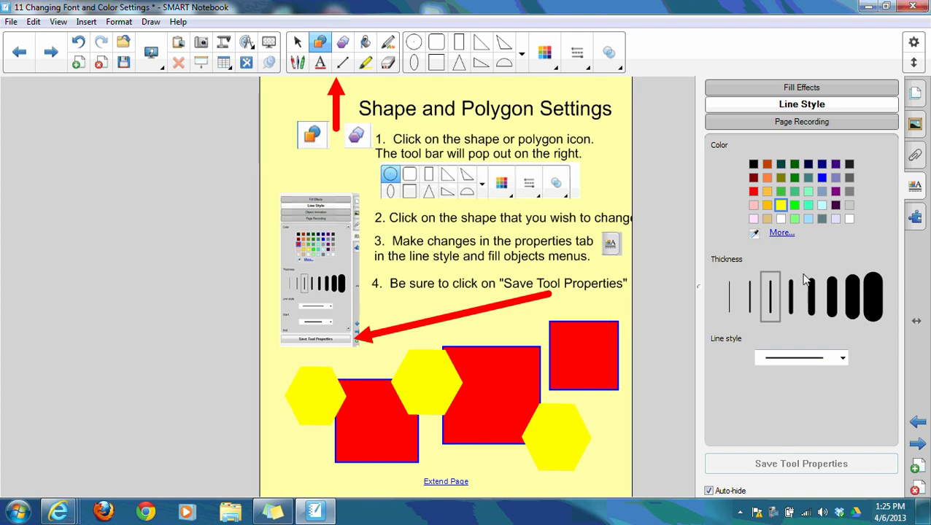
click(753, 164)
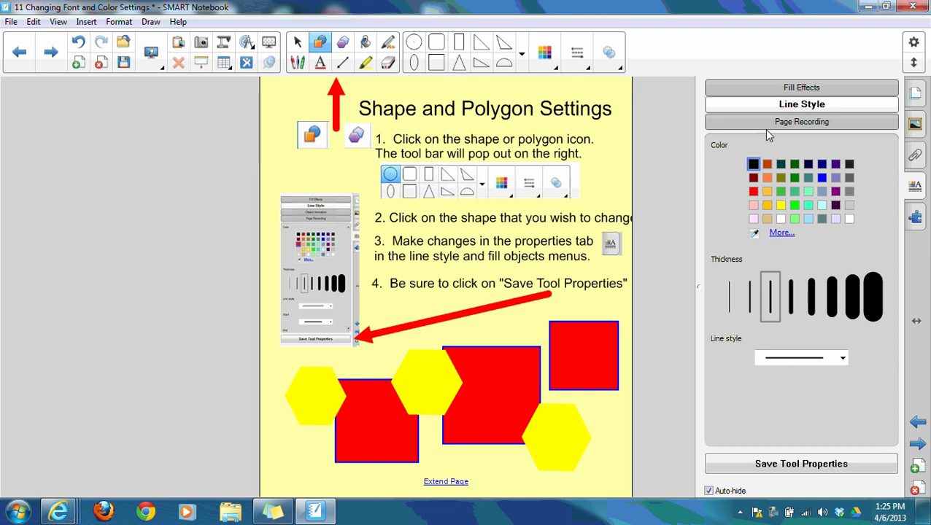
click(770, 464)
- Save no fill as the shape default and draw an outlined hexagon on the middle red square
click(780, 89)
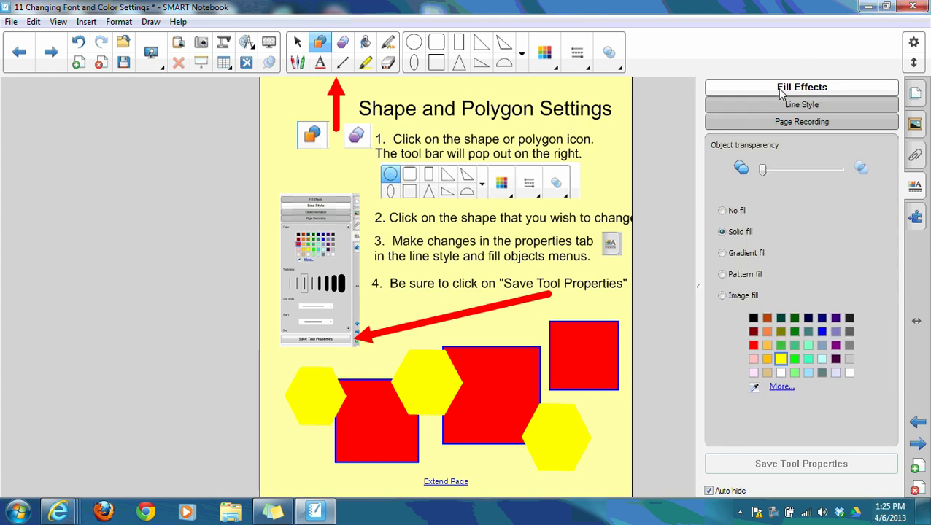
click(723, 211)
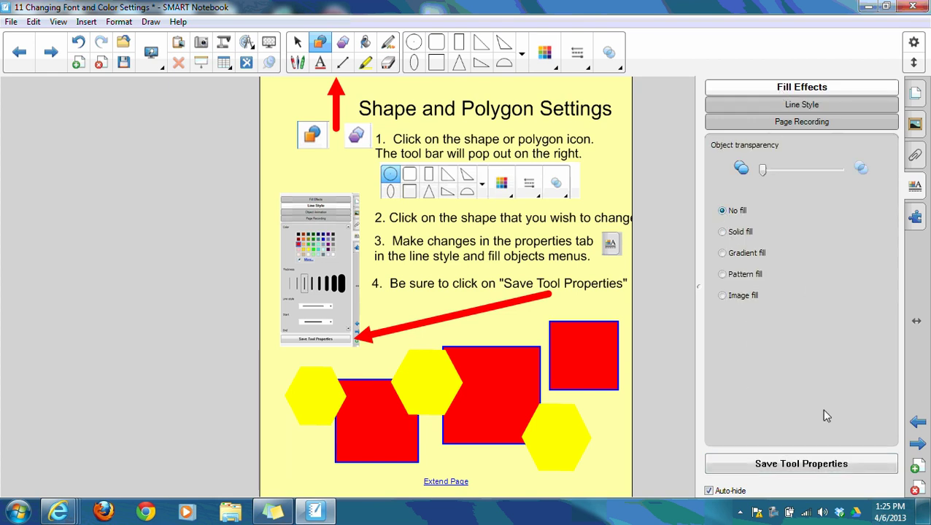
click(788, 460)
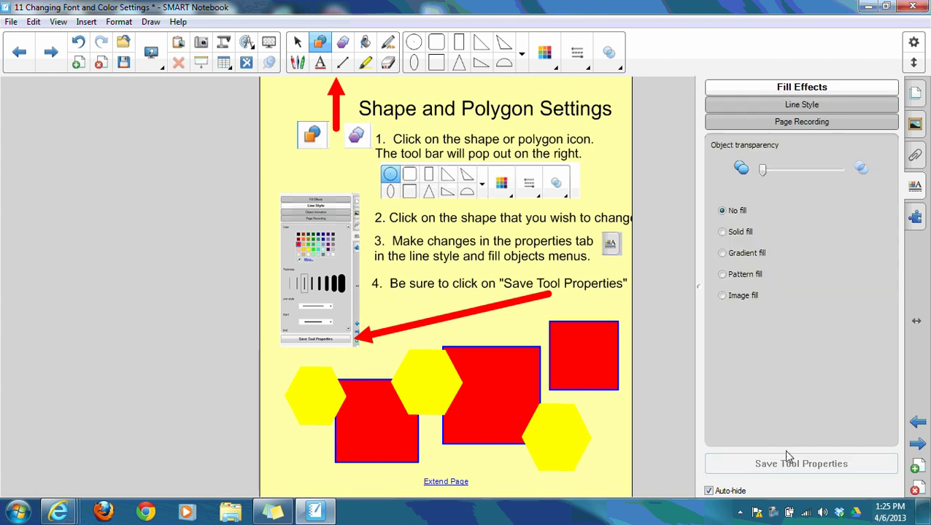
click(522, 64)
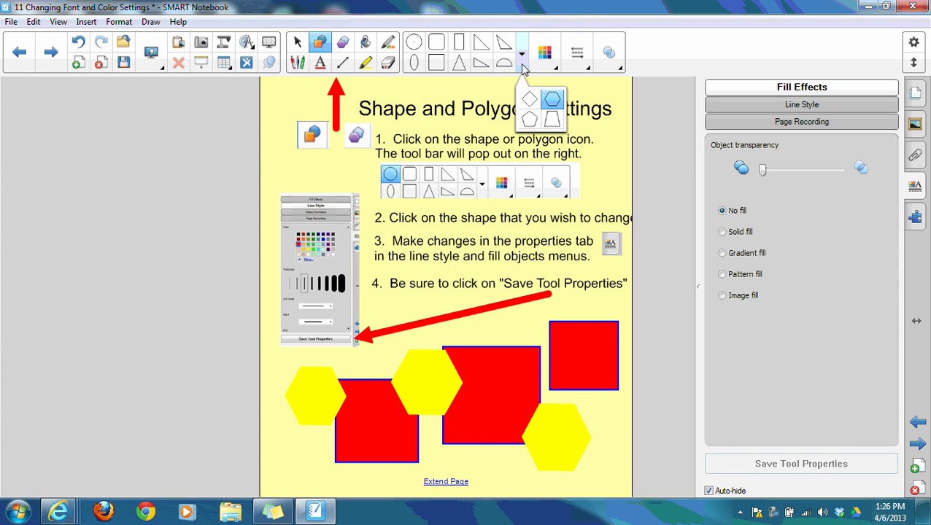
drag(478, 363, 605, 451)
- Go to the Font Settings page and select the first, default text style
click(51, 67)
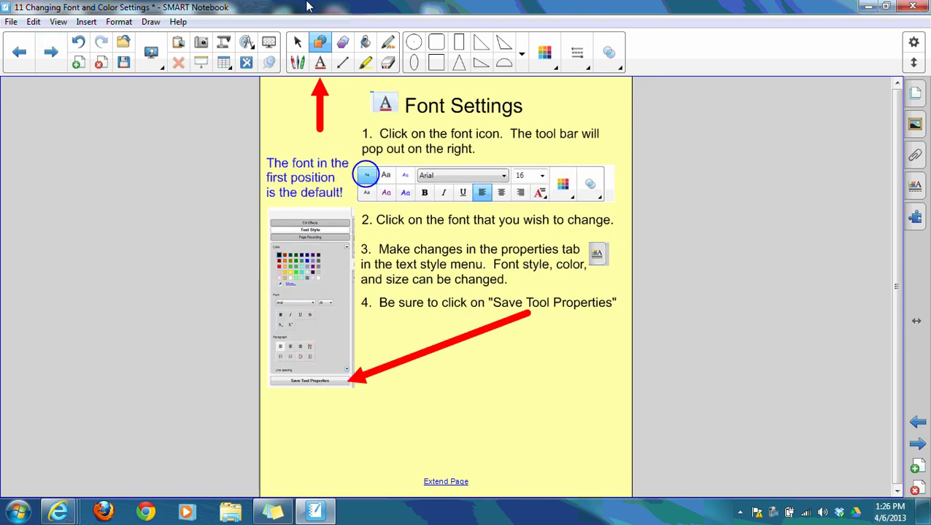
click(320, 64)
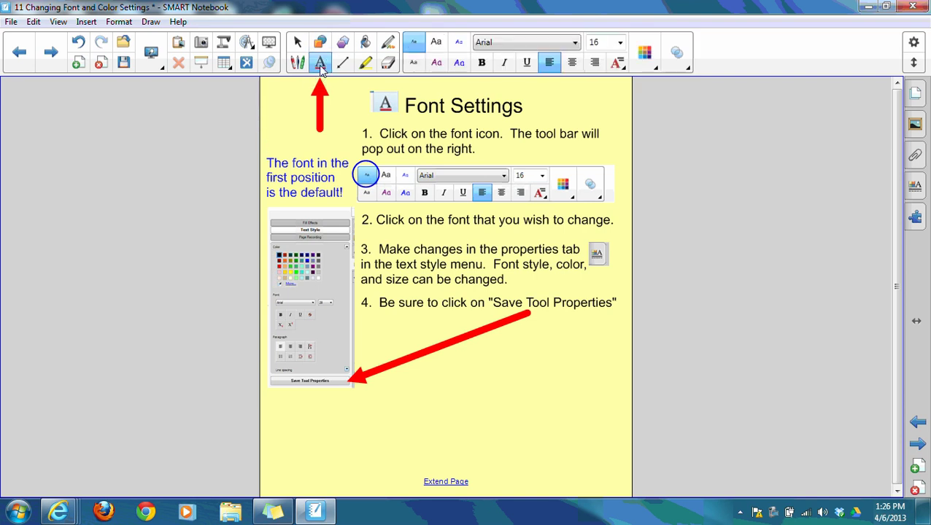
click(413, 47)
- Type 'If you just start' in a text box below the red arrow
click(422, 380)
click(318, 66)
click(297, 42)
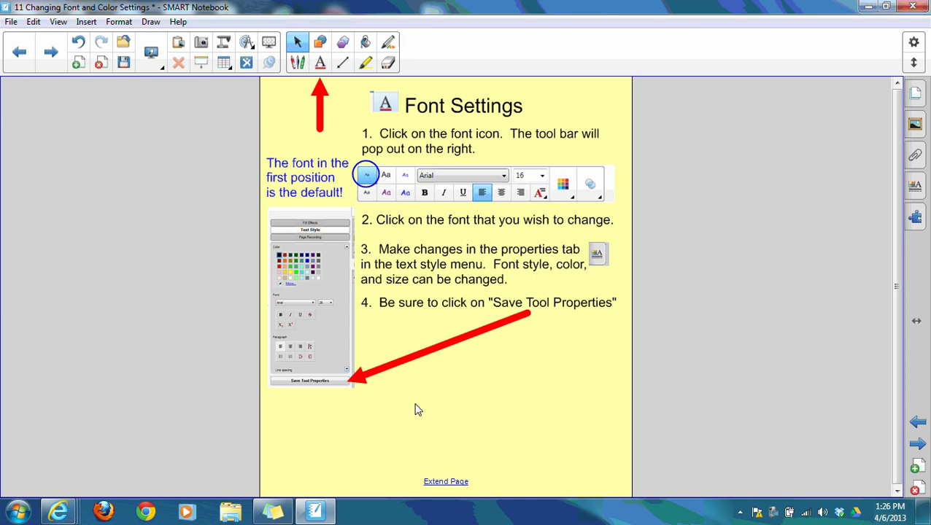
click(417, 408)
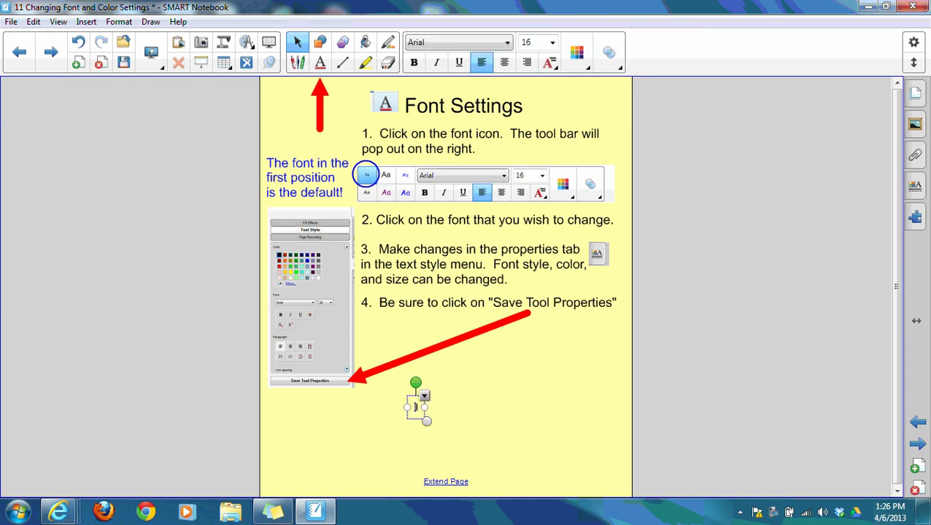
text(If you ju)
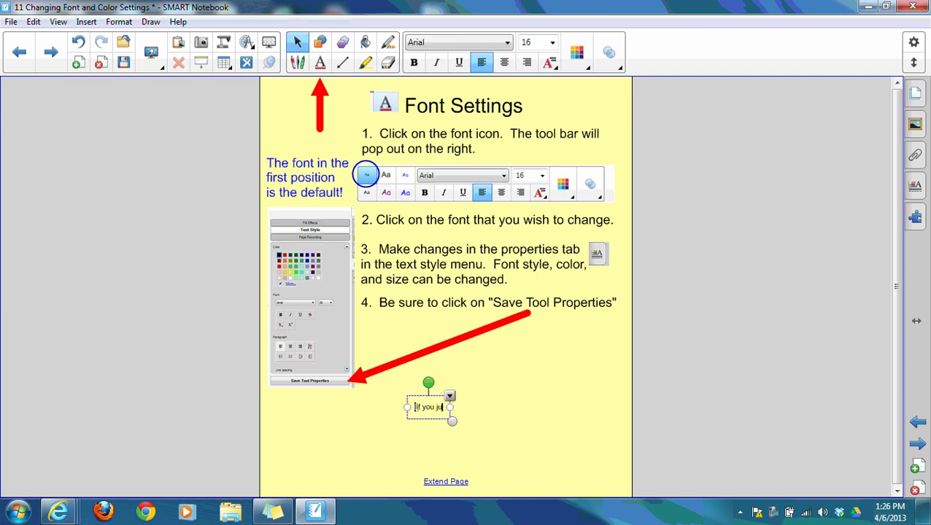
text(st start)
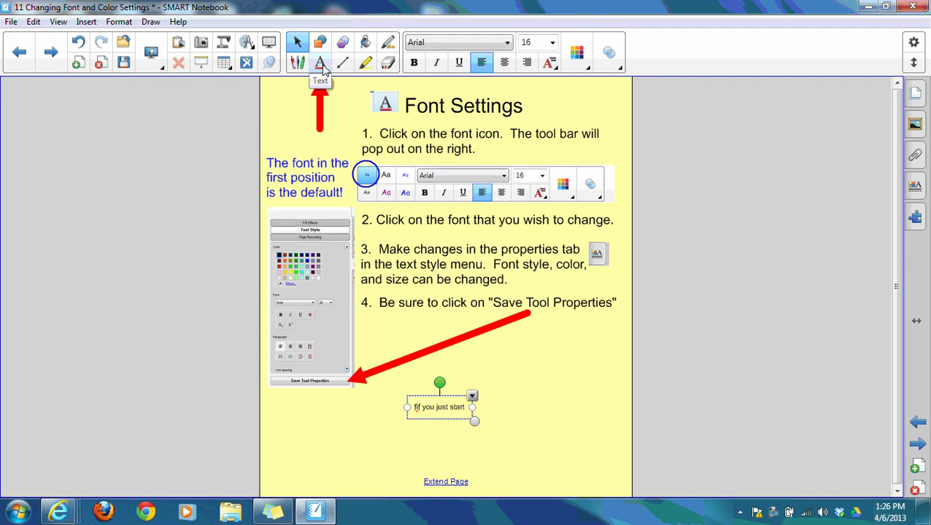
- Add the final 't' to the sample line and open the default text style properties
click(322, 64)
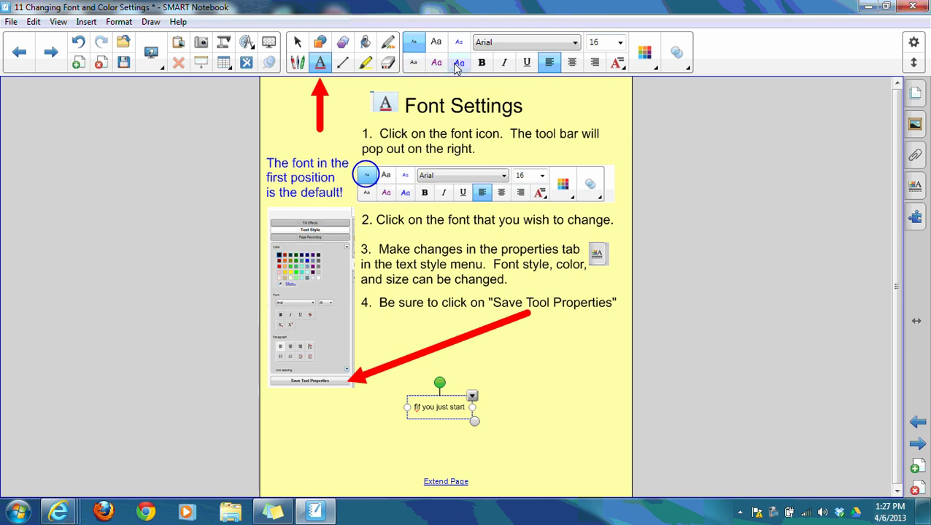
text(t)
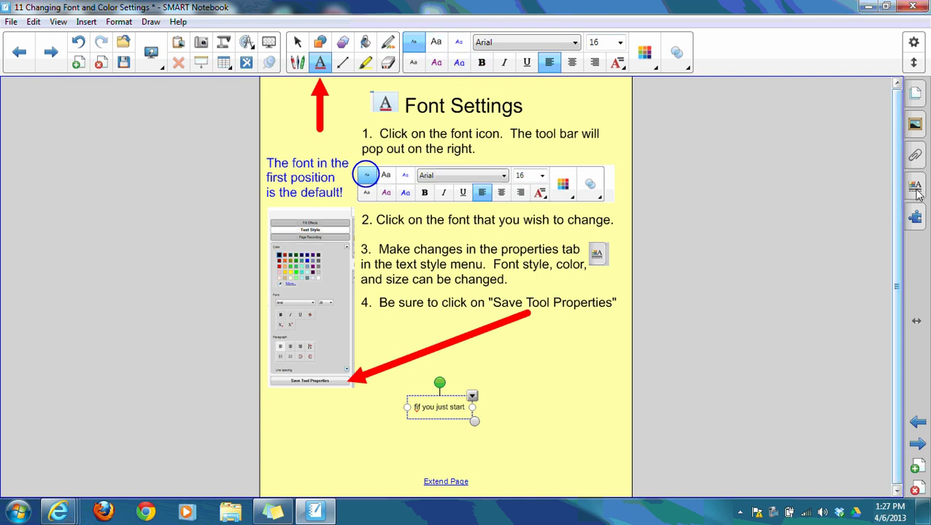
click(530, 364)
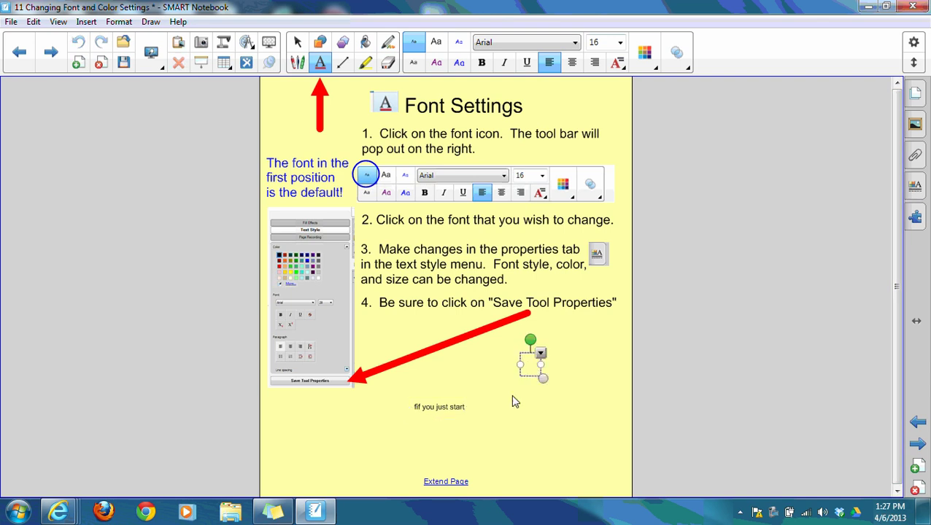
click(296, 43)
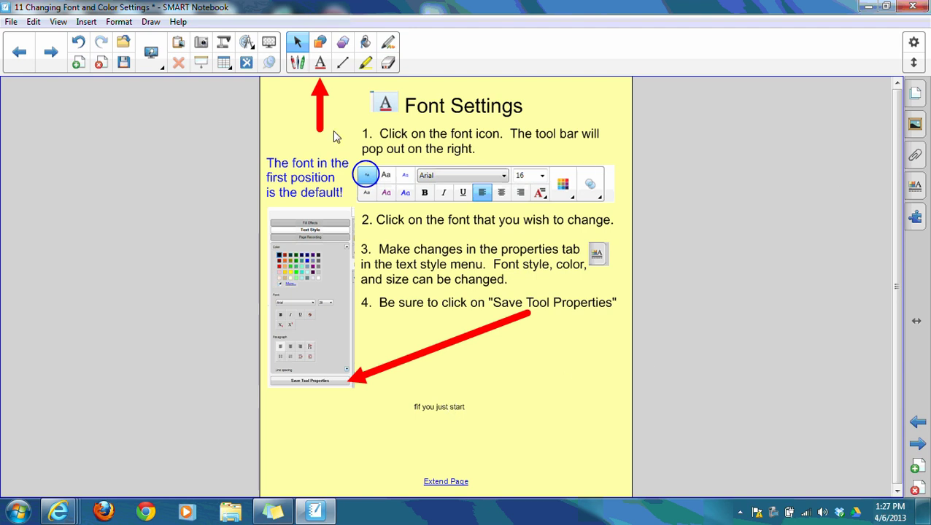
click(319, 63)
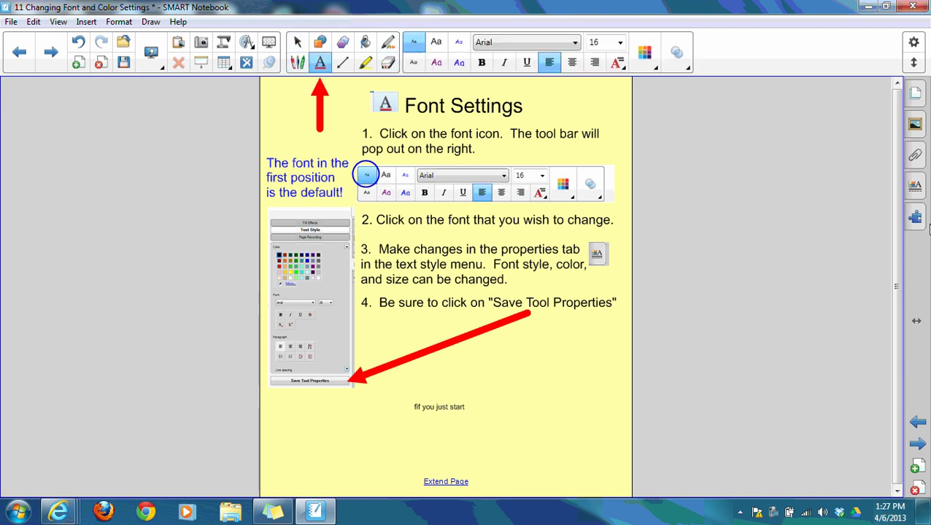
click(916, 189)
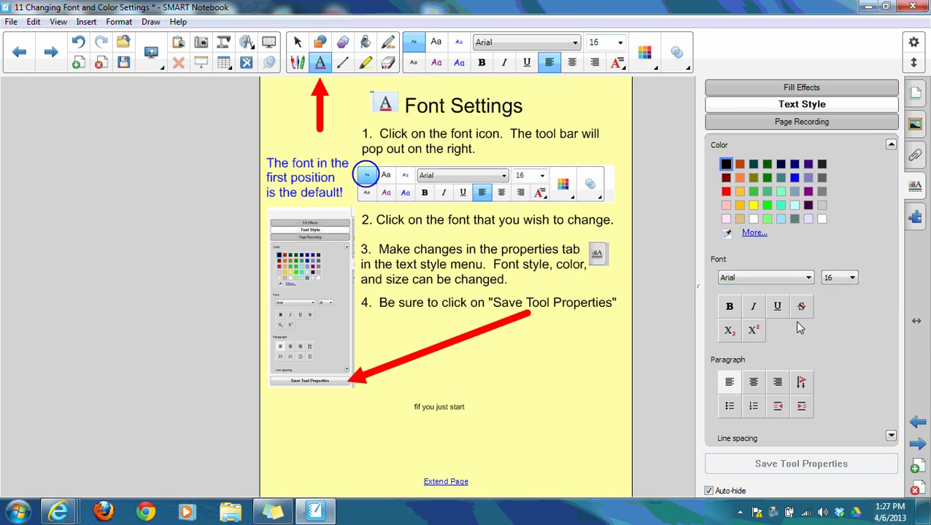
- Set the first text style to Comic Sans MS, size 28, blue, and save it as default
click(807, 279)
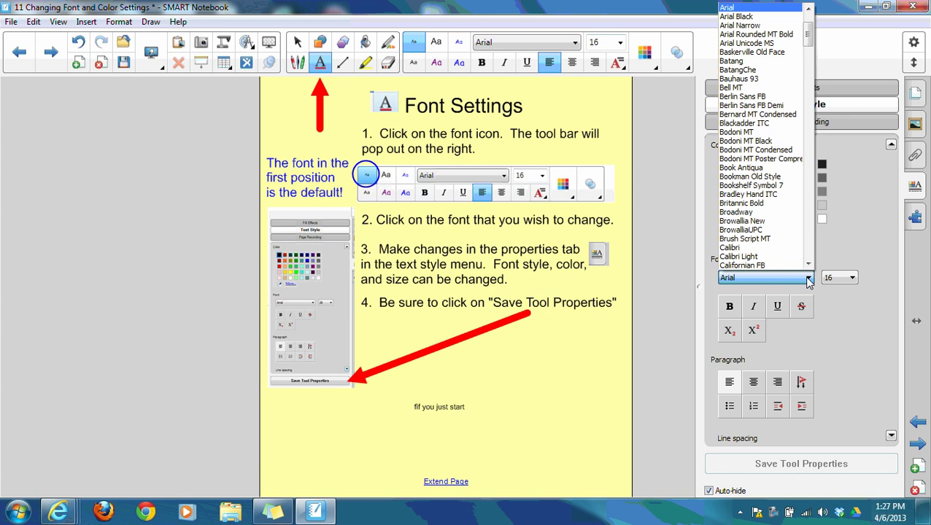
click(808, 264)
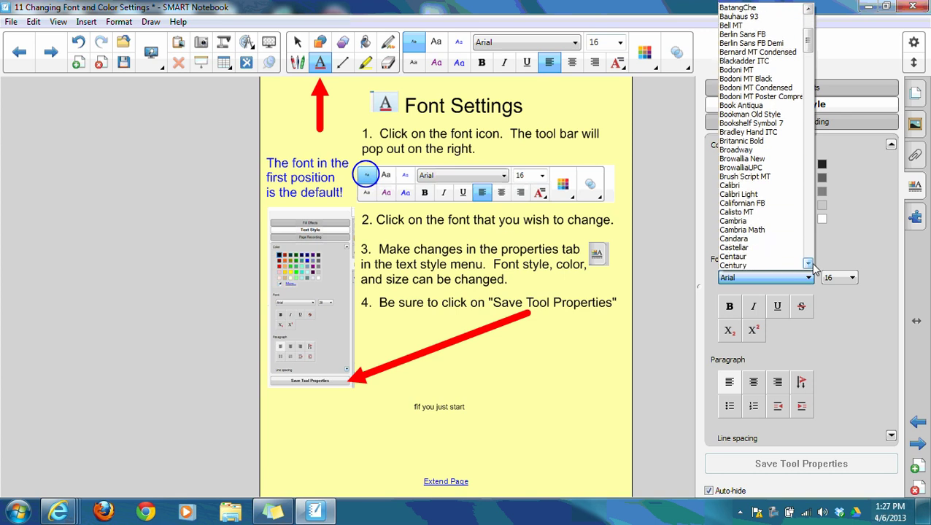
click(811, 264)
click(811, 264)
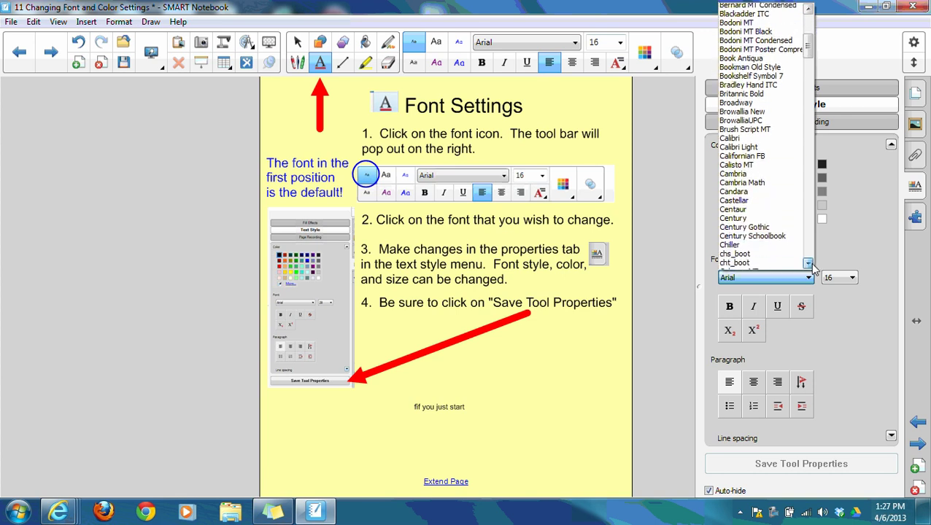
click(811, 265)
click(783, 266)
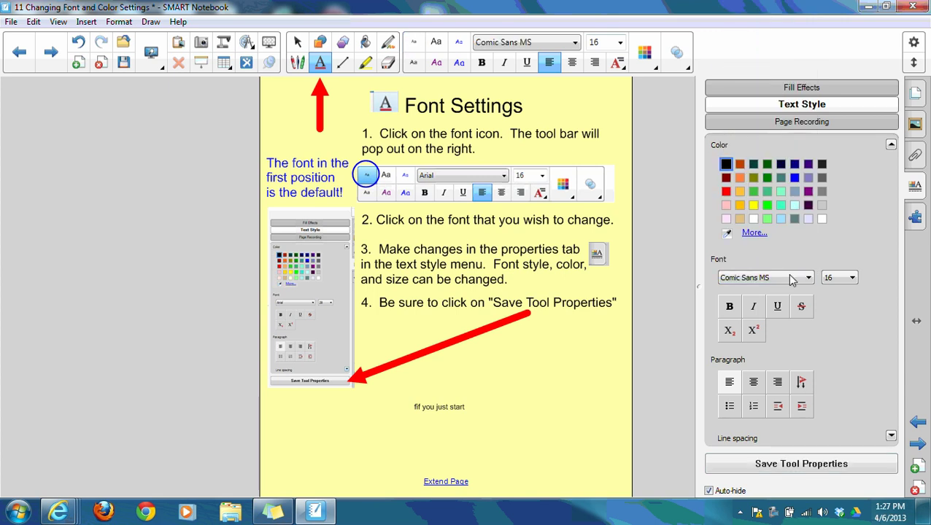
click(853, 277)
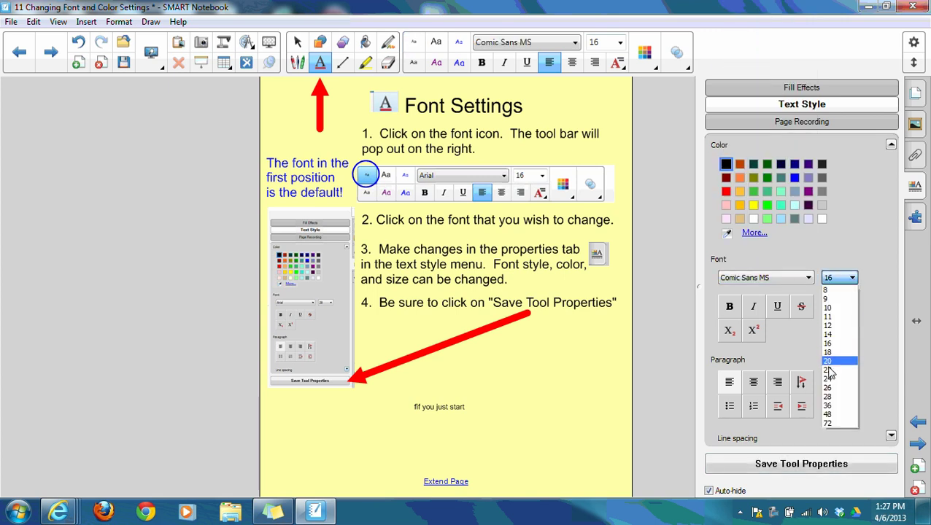
click(832, 396)
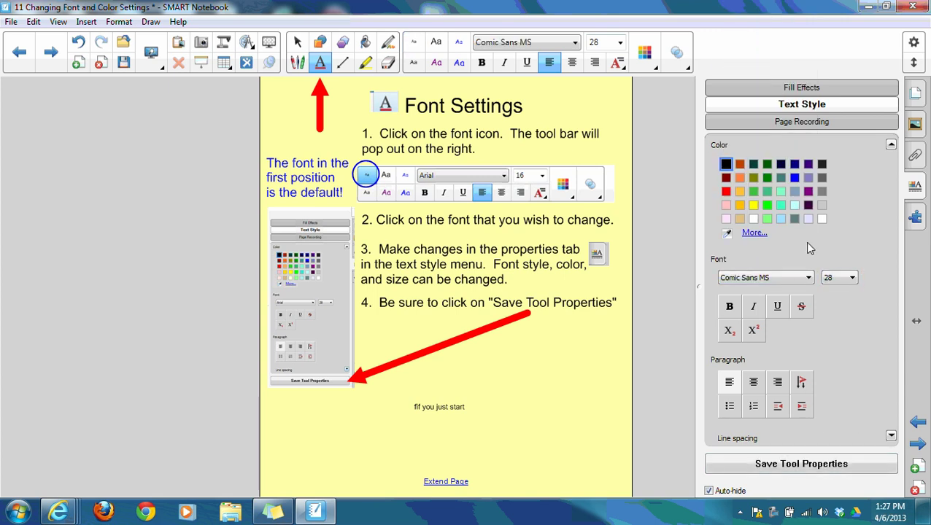
click(796, 179)
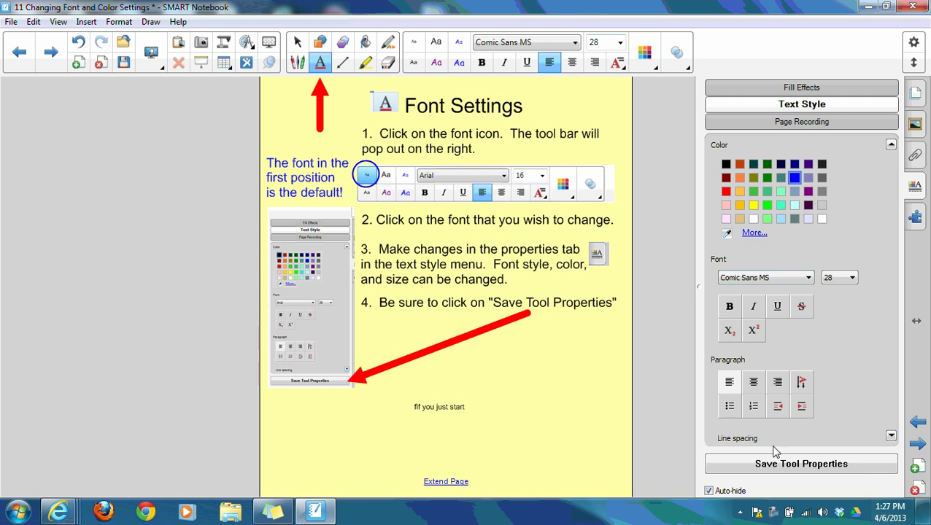
click(892, 435)
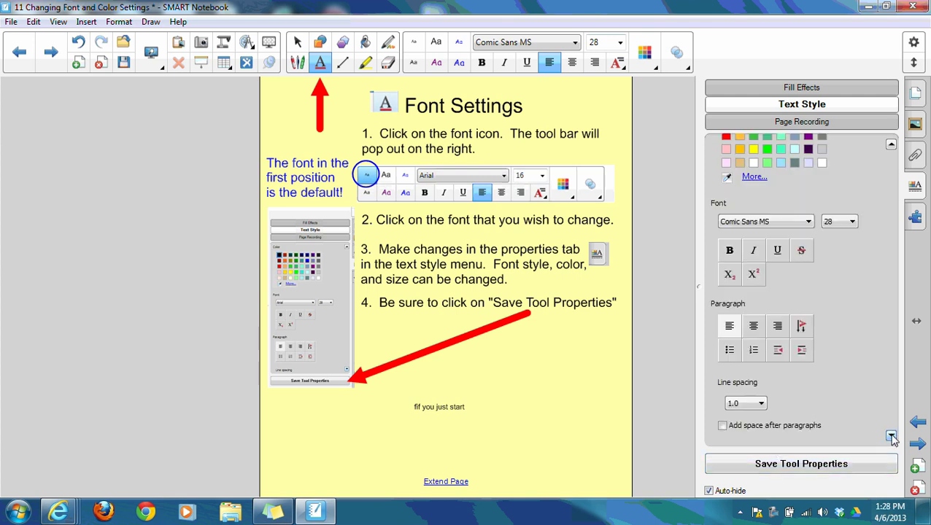
click(751, 471)
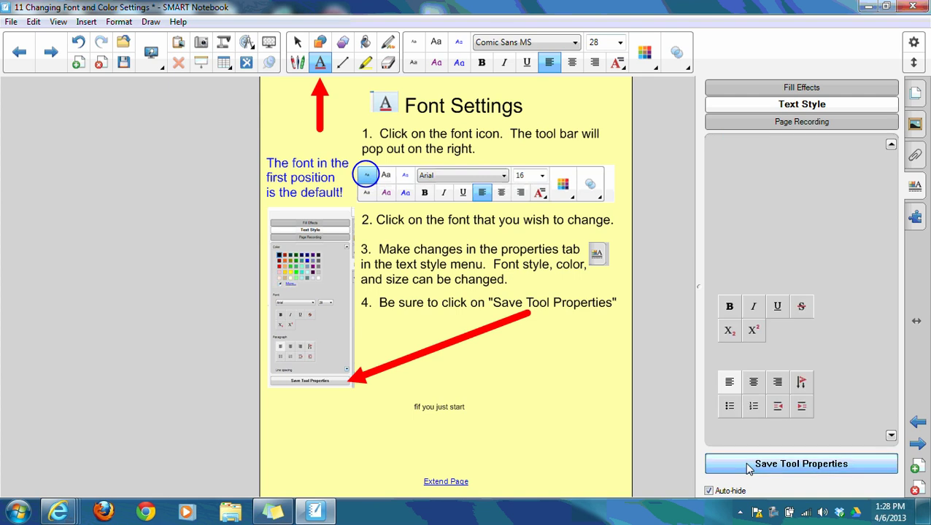
- Write 'Now I have Comic Sans' in a new text box using the saved blue Comic Sans style
click(415, 62)
click(415, 44)
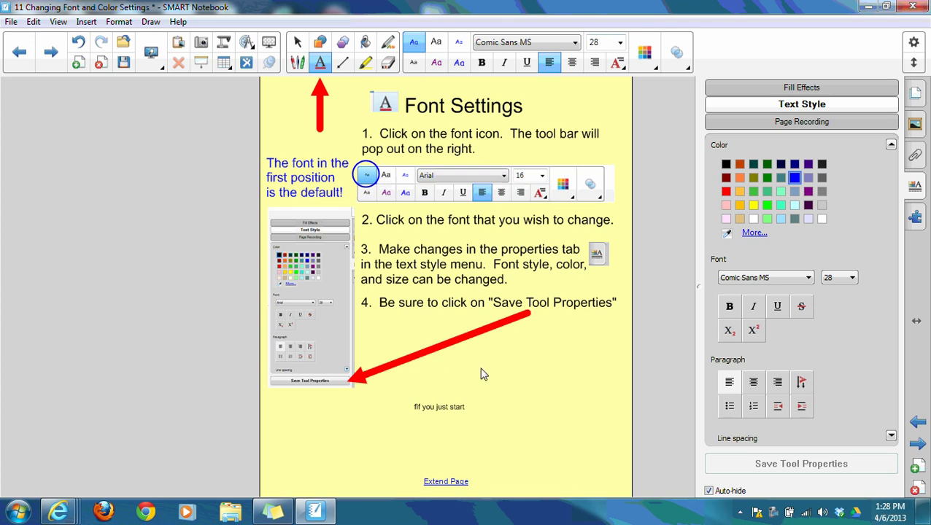
click(297, 42)
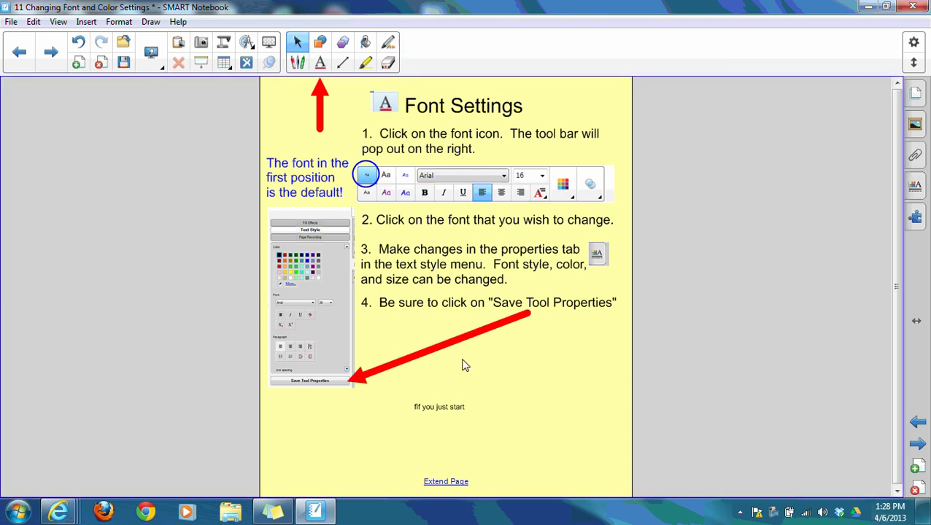
click(464, 365)
text(Now I)
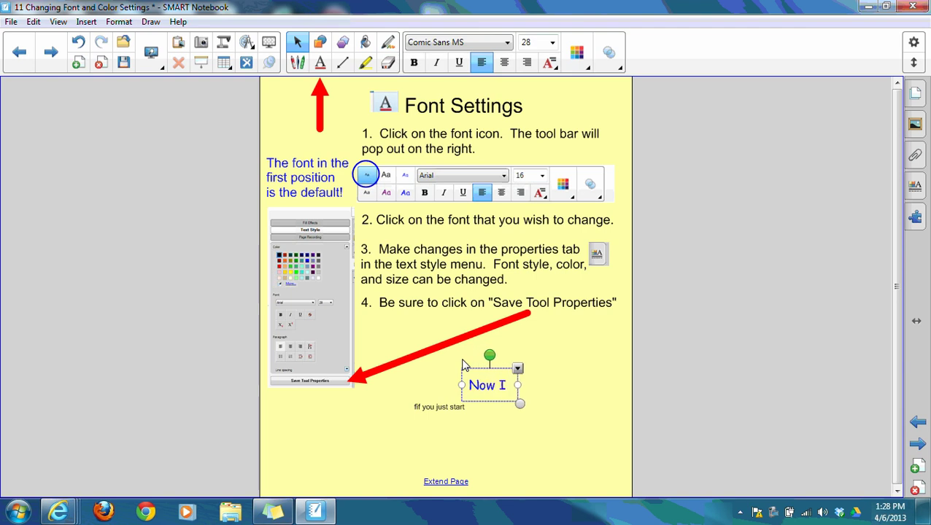
text( have Comi)
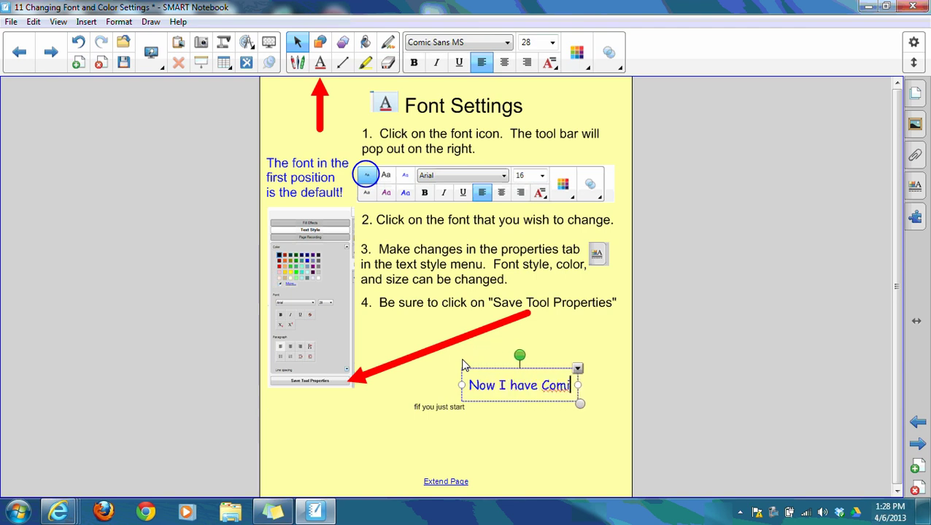
text(c Sans)
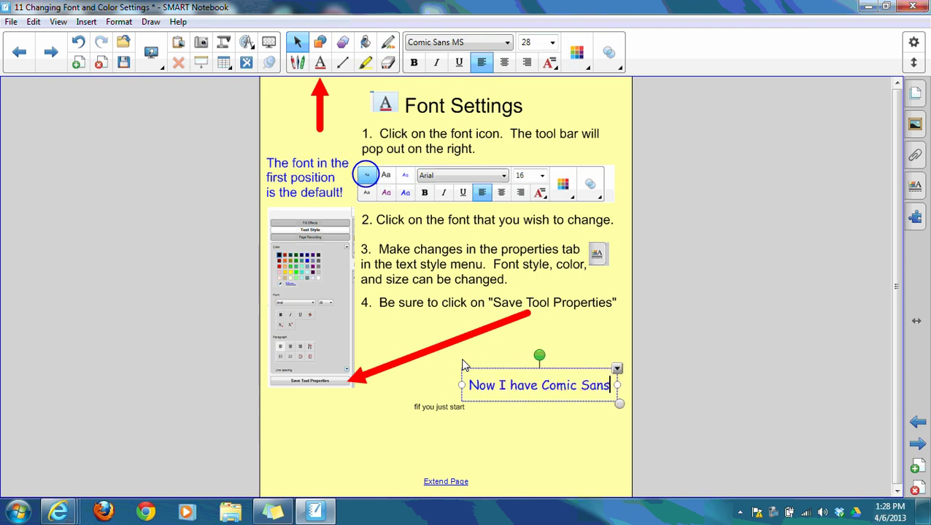
click(323, 65)
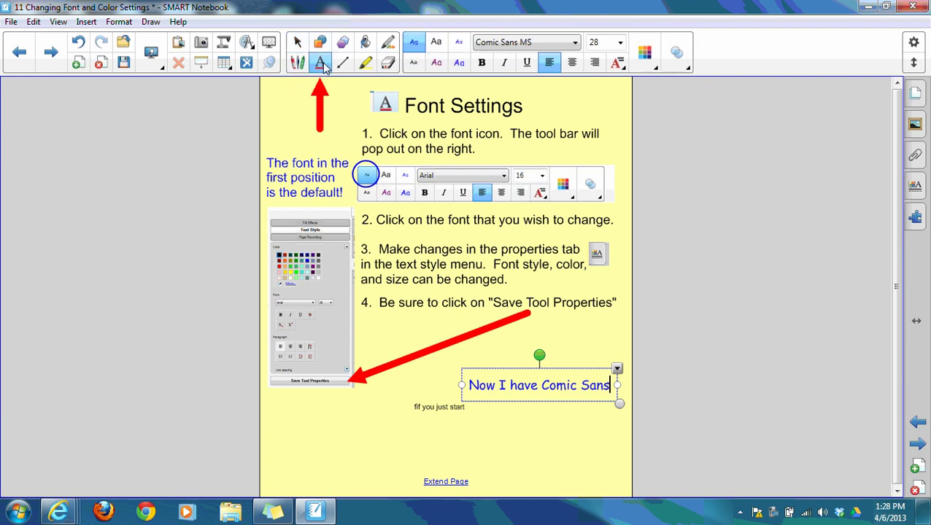
click(414, 43)
click(548, 363)
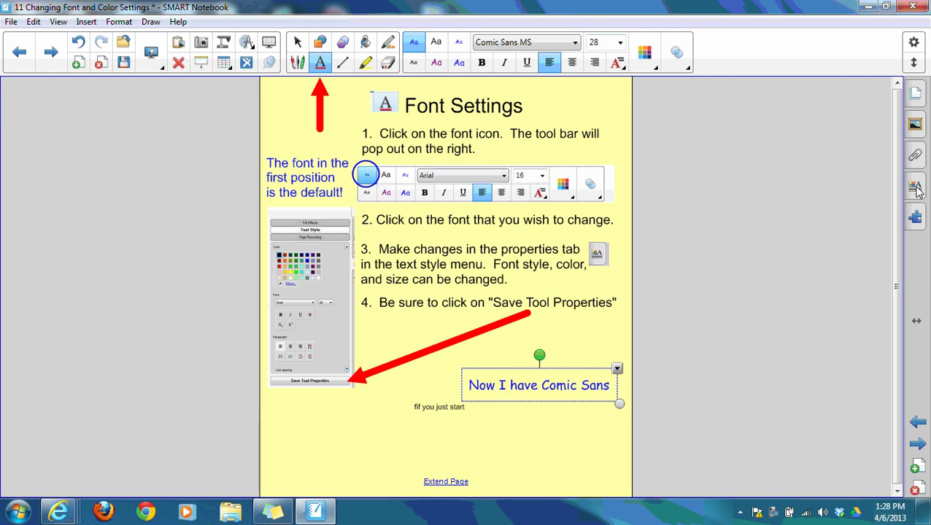
- Try a dark teal text colour, then return to the saved blue Comic Sans style
click(916, 187)
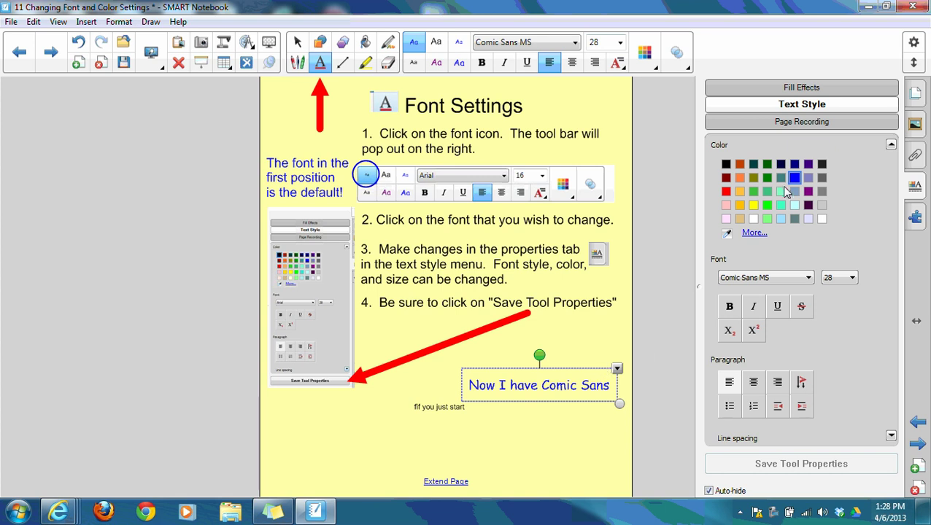
click(756, 167)
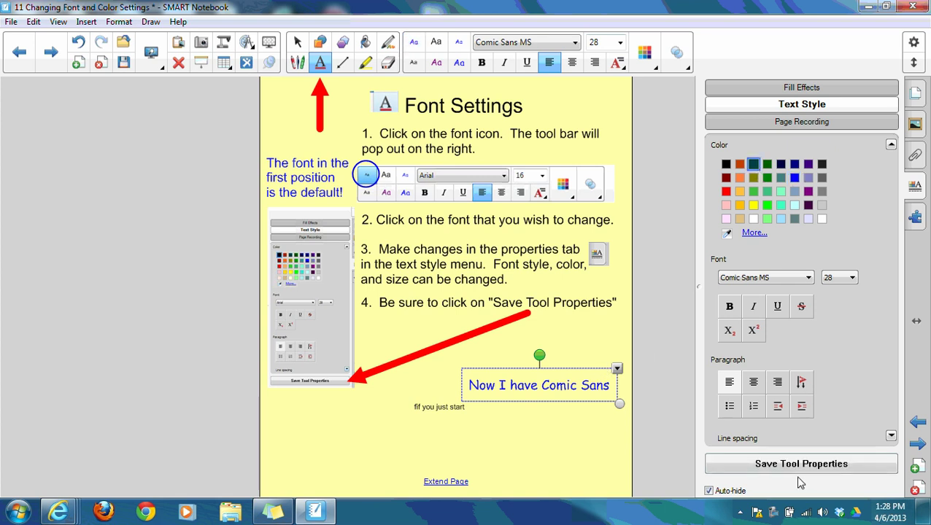
click(771, 460)
click(413, 43)
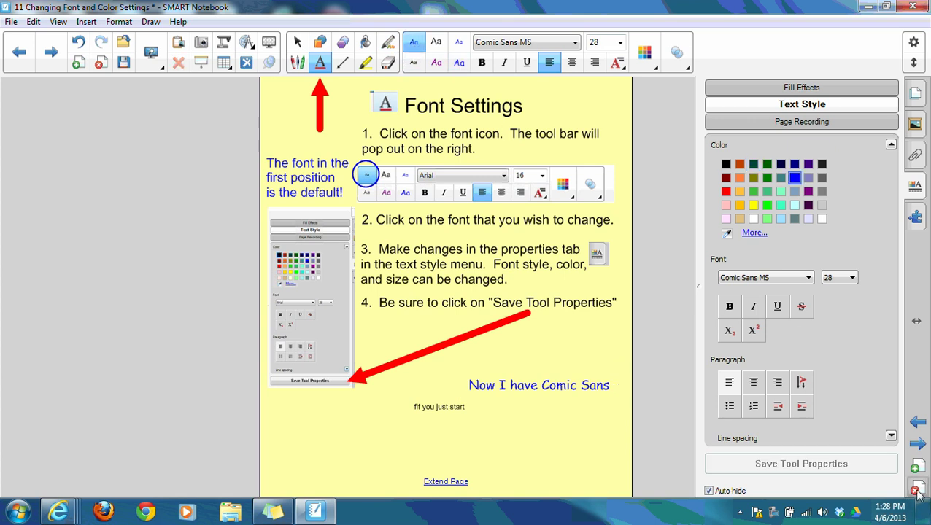
click(571, 385)
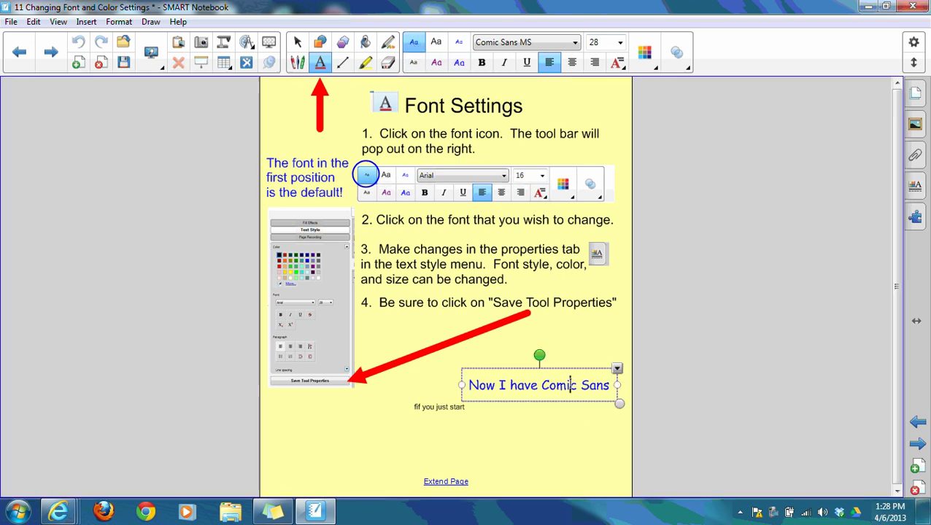
key(Escape)
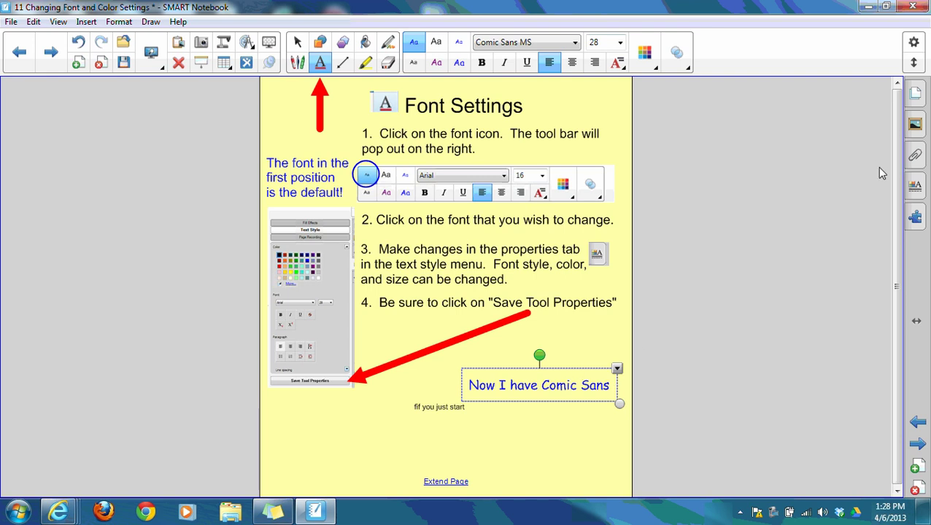
- Discard a stray empty text box and reopen the properties panel
click(916, 185)
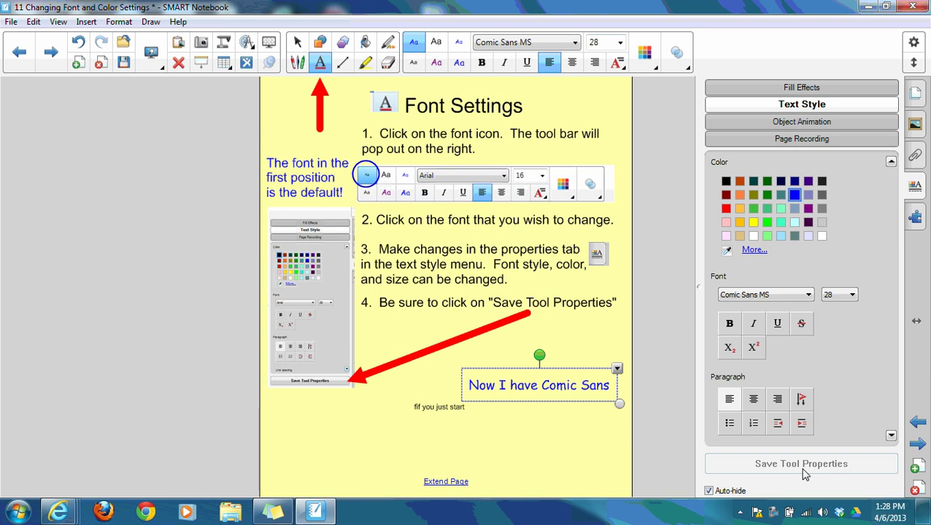
click(555, 338)
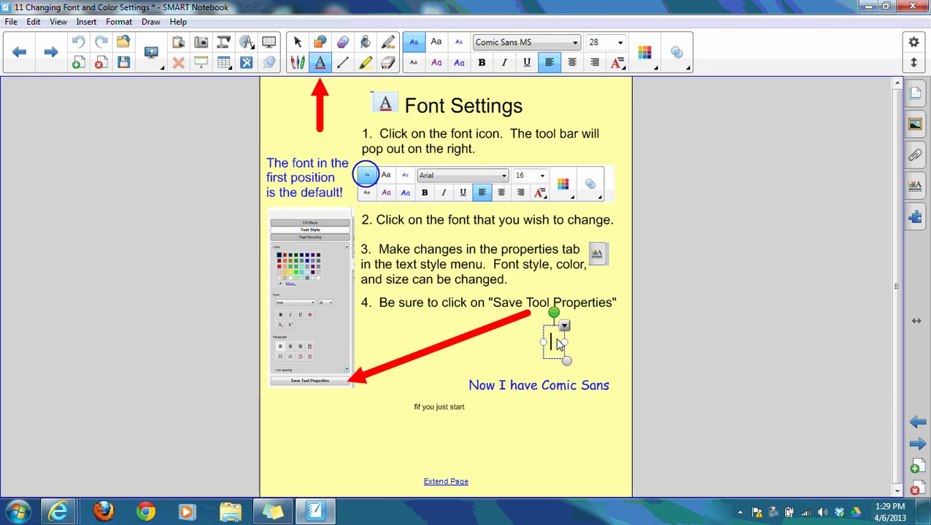
click(298, 45)
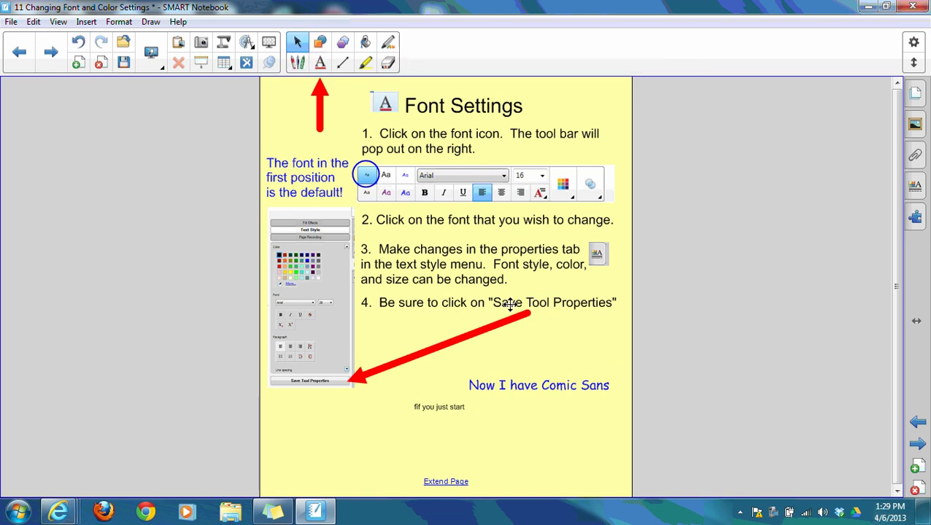
click(914, 187)
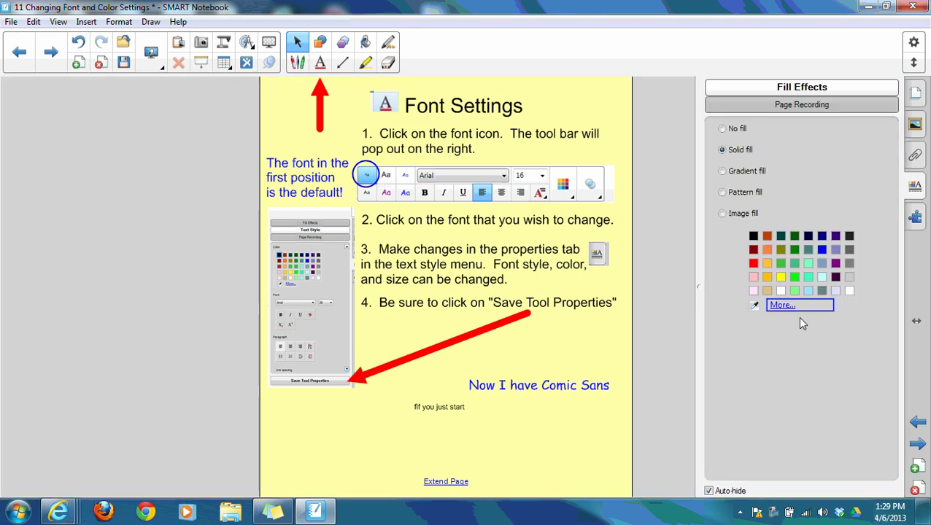
- Advance to the closing 'Thank you!' page
click(51, 52)
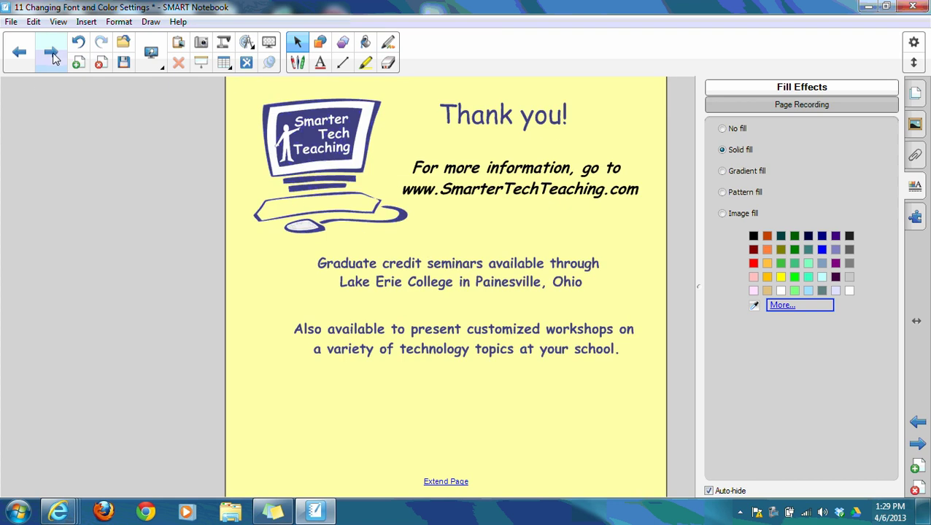